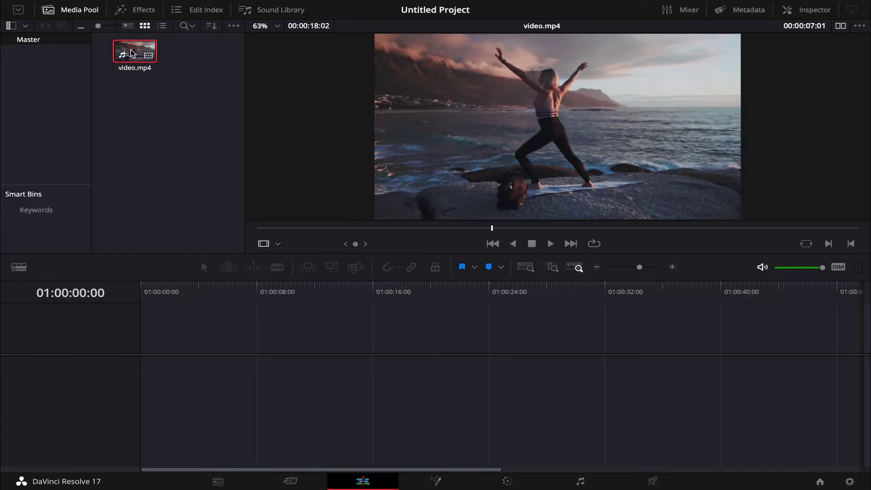
Drag video.mp4 from the Media Pool down toward the empty timeline.
{"action": "mouse_move", "coordinate": [138, 56]}
{"action": "left_mouse_down"}
{"action": "mouse_move", "coordinate": [209, 248]}
{"action": "mouse_move", "coordinate": [151, 378]}
{"action": "left_mouse_up"}
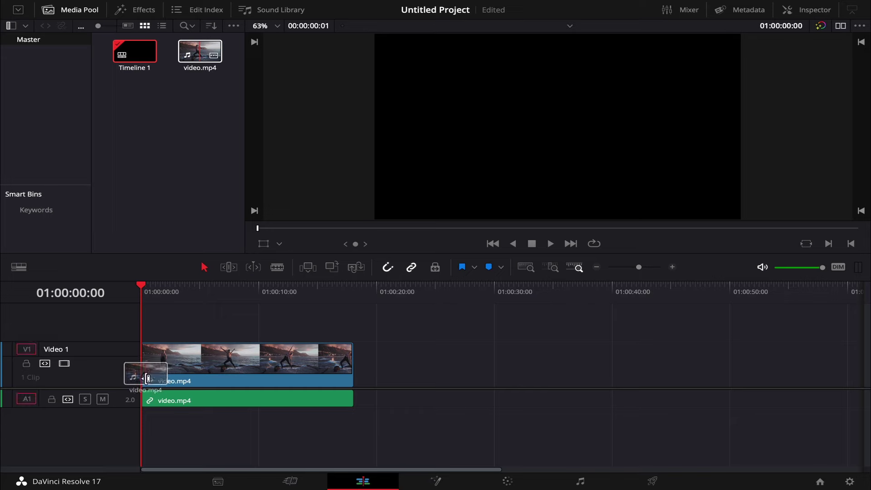
Place video.mp4 at the timeline start and delete everything after the 01:00:11:04 cut.
{"action": "left_click_drag", "start_coordinate": [152, 379], "coordinate": [141, 379]}
{"action": "mouse_move", "coordinate": [143, 289]}
{"action": "left_mouse_down"}
{"action": "mouse_move", "coordinate": [281, 292]}
{"action": "mouse_move", "coordinate": [272, 293]}
{"action": "left_mouse_up"}
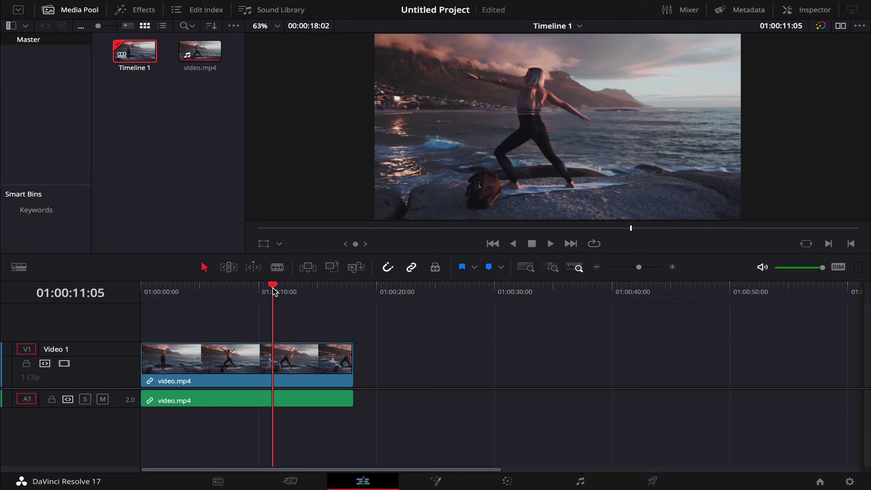
{"action": "left_click_drag", "start_coordinate": [287, 325], "coordinate": [317, 420]}
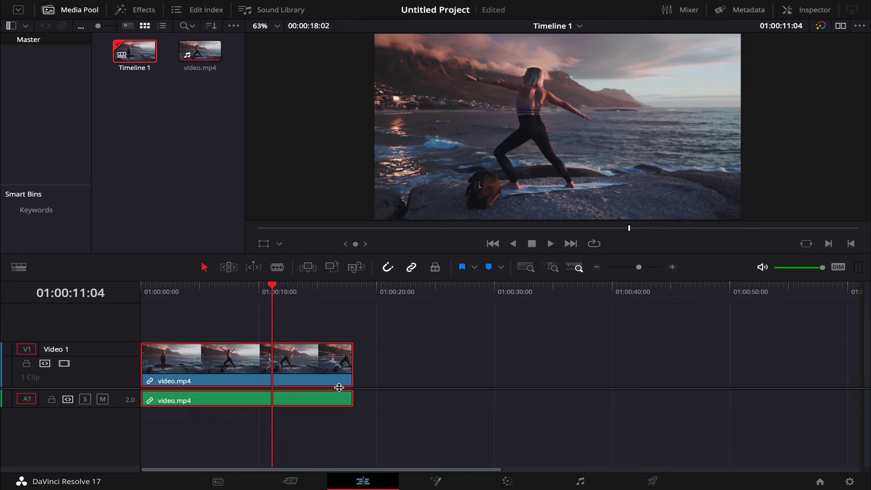
{"action": "key", "text": "ctrl+b"}
{"action": "left_click", "coordinate": [310, 394]}
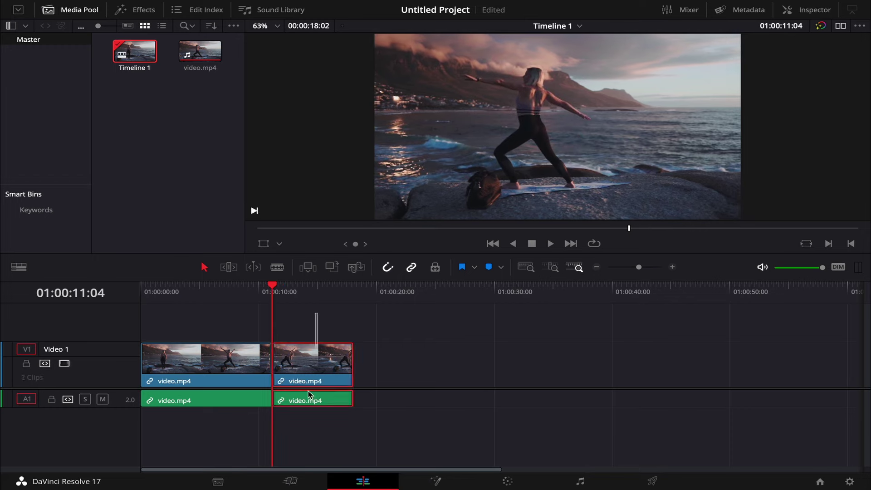
{"action": "key", "text": "Delete"}
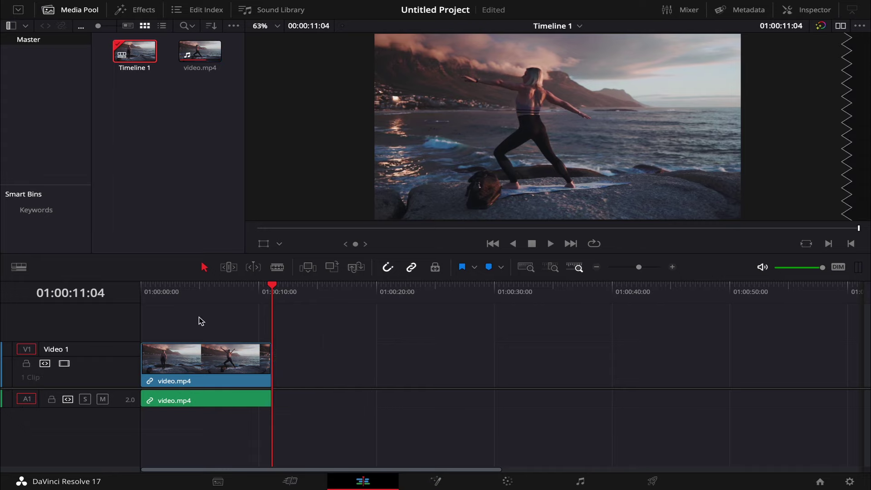
Play back the trimmed clip and return the playhead to the timeline start.
{"action": "left_click_drag", "start_coordinate": [290, 295], "coordinate": [177, 293]}
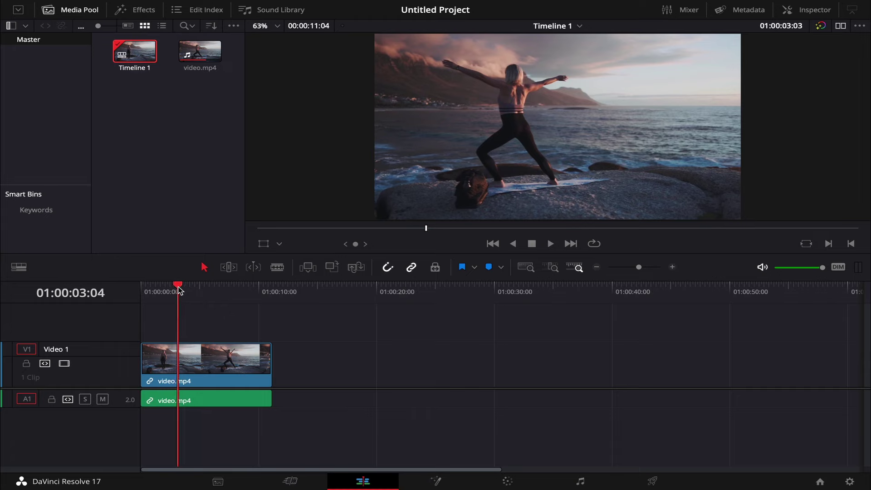
{"action": "key", "text": "space"}
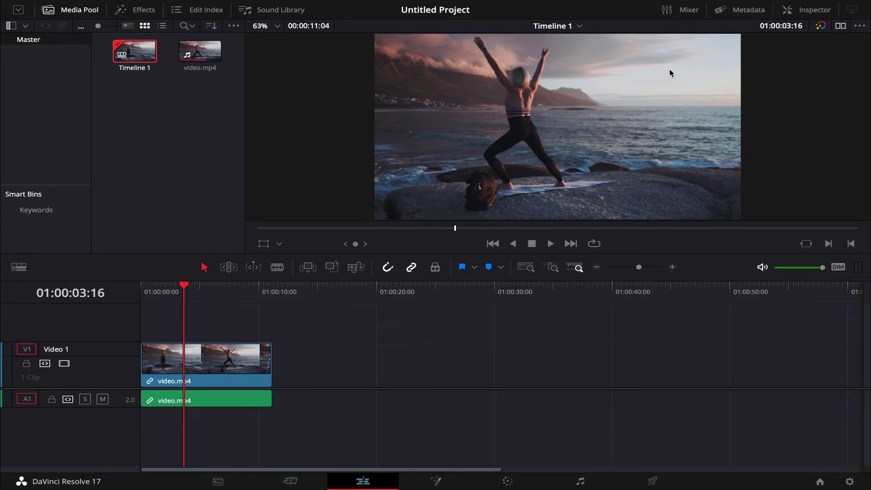
{"action": "left_click_drag", "start_coordinate": [188, 289], "coordinate": [184, 292]}
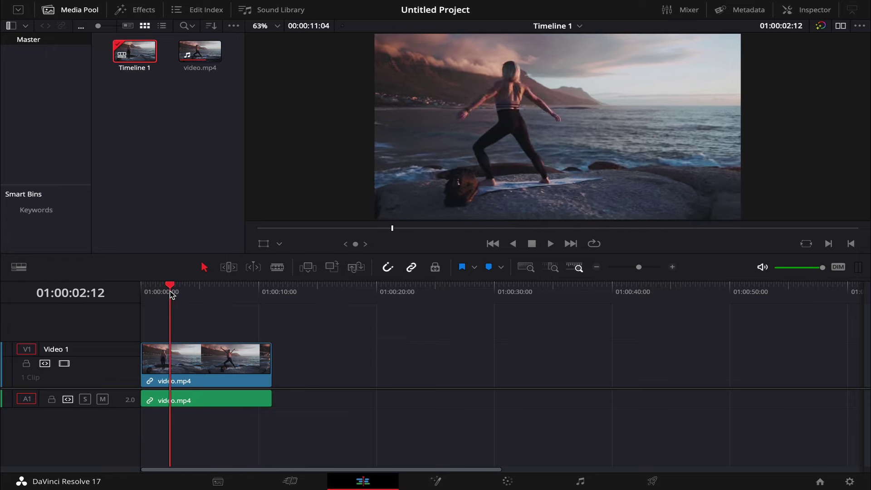
{"action": "left_click_drag", "start_coordinate": [183, 292], "coordinate": [144, 291]}
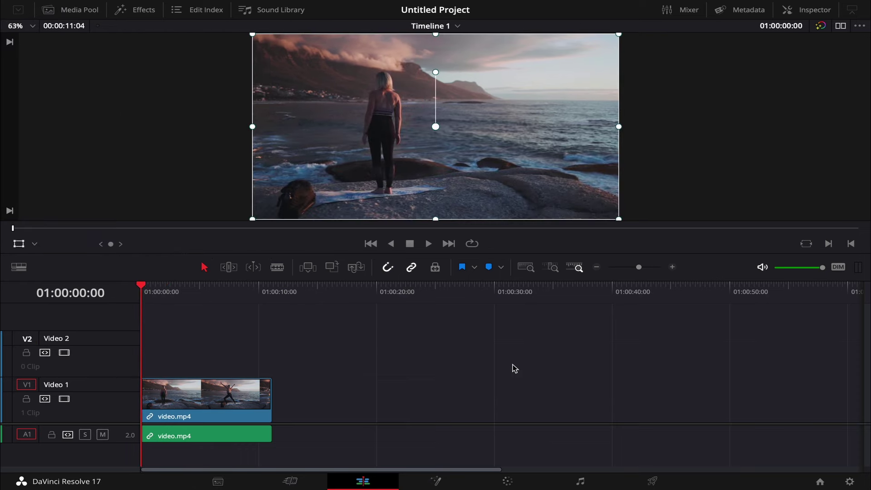
Put a Fusion Composition from Effects > Toolbox on V2 above the clip and open it in Fusion.
{"action": "left_click", "coordinate": [138, 14]}
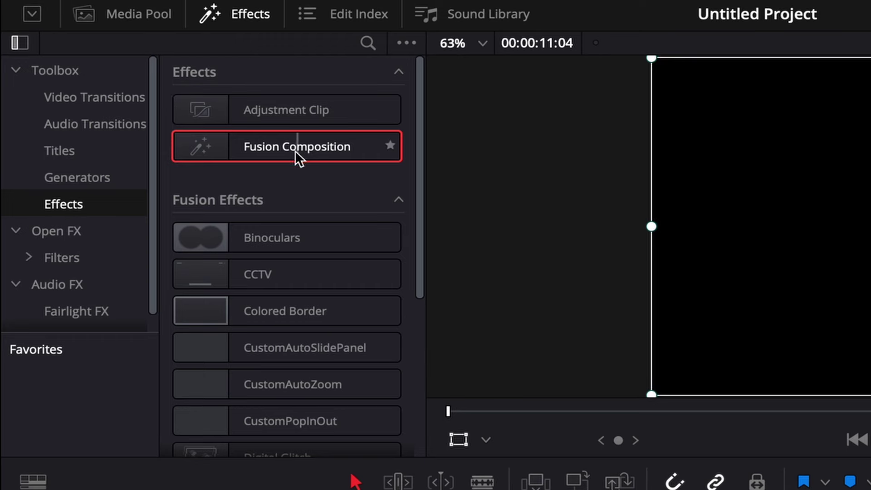
{"action": "left_click_drag", "start_coordinate": [296, 150], "coordinate": [200, 351]}
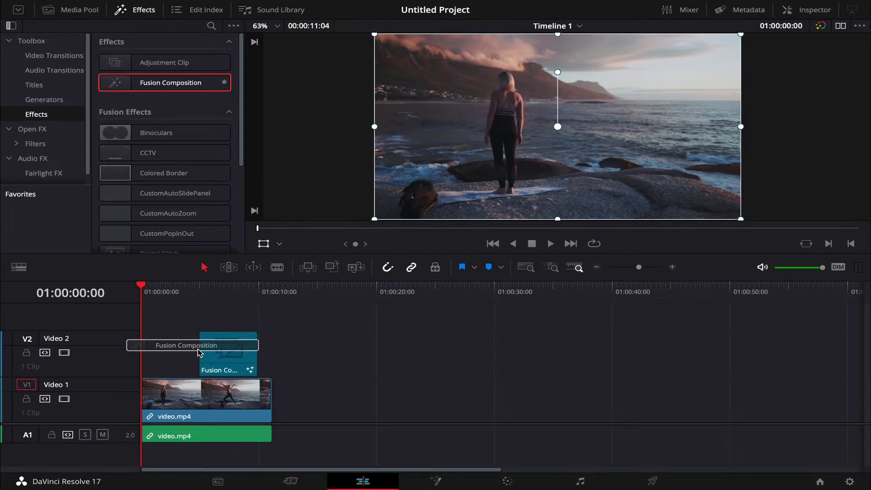
{"action": "left_click_drag", "start_coordinate": [200, 351], "coordinate": [271, 354]}
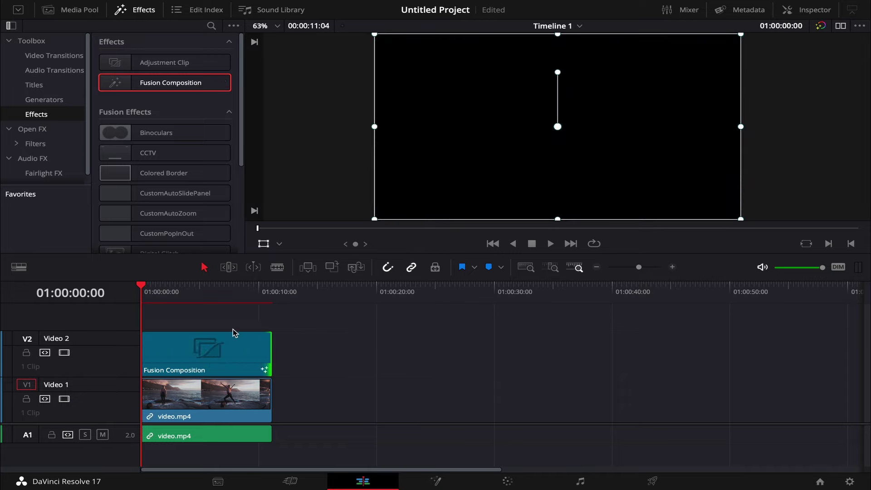
{"action": "left_click", "coordinate": [200, 351]}
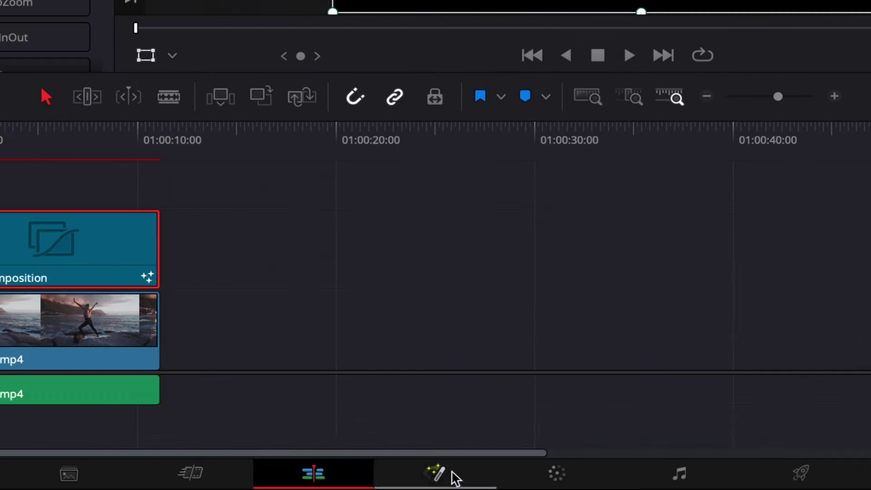
{"action": "left_click", "coordinate": [438, 482]}
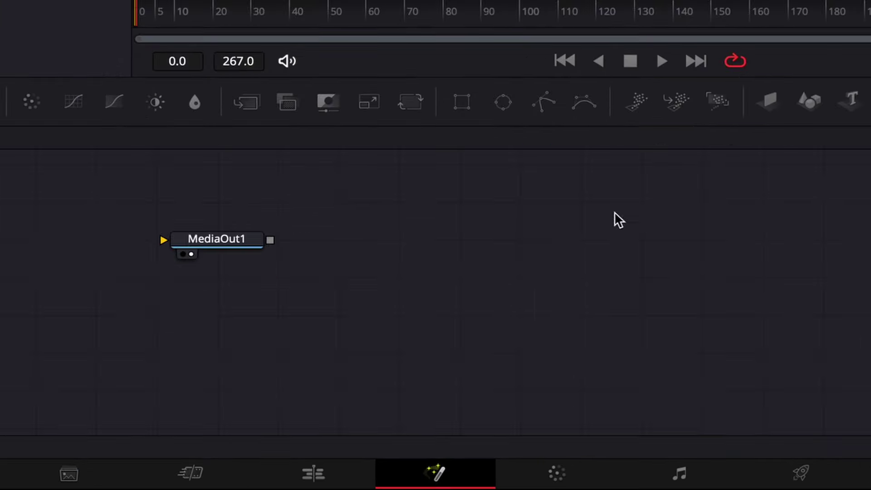
Add a Background node feeding MediaOut1 with Alpha 0.0, then go back to the Edit page.
{"action": "left_click_drag", "start_coordinate": [207, 249], "coordinate": [549, 389]}
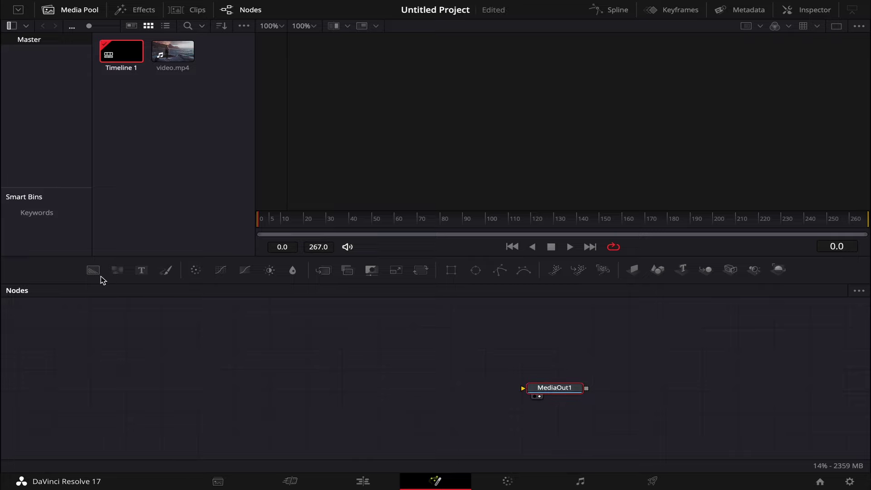
{"action": "mouse_move", "coordinate": [100, 274]}
{"action": "left_mouse_down"}
{"action": "mouse_move", "coordinate": [204, 385]}
{"action": "mouse_move", "coordinate": [523, 388]}
{"action": "left_mouse_up"}
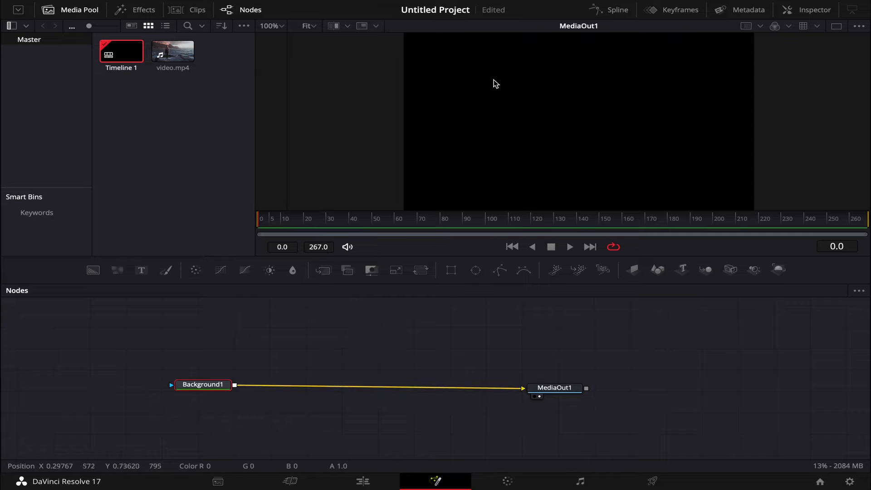
{"action": "left_click", "coordinate": [807, 14]}
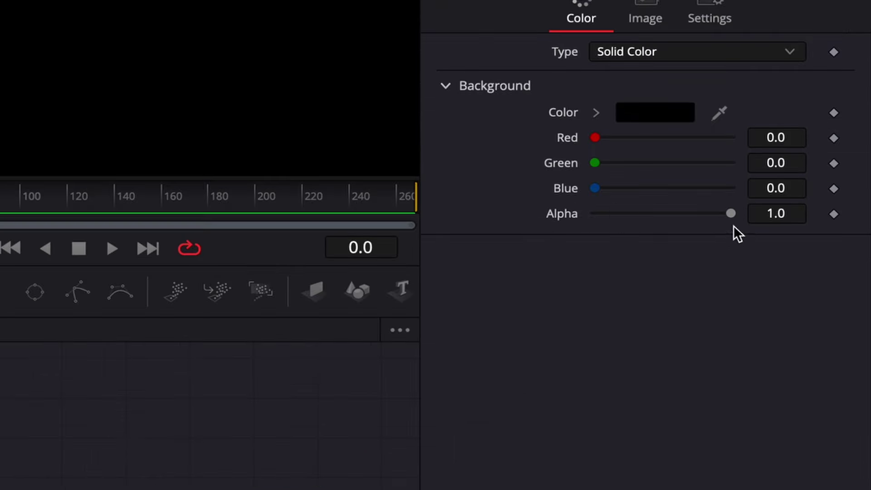
{"action": "left_click_drag", "start_coordinate": [732, 214], "coordinate": [576, 213]}
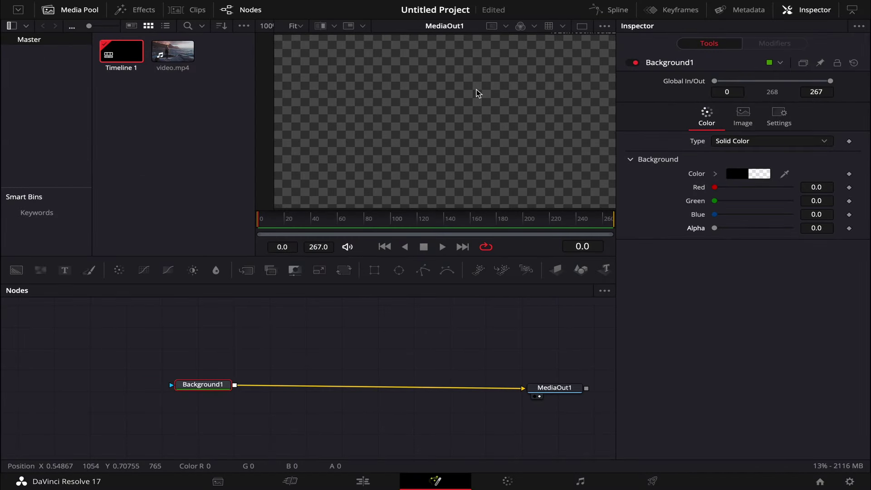
{"action": "left_click", "coordinate": [809, 10]}
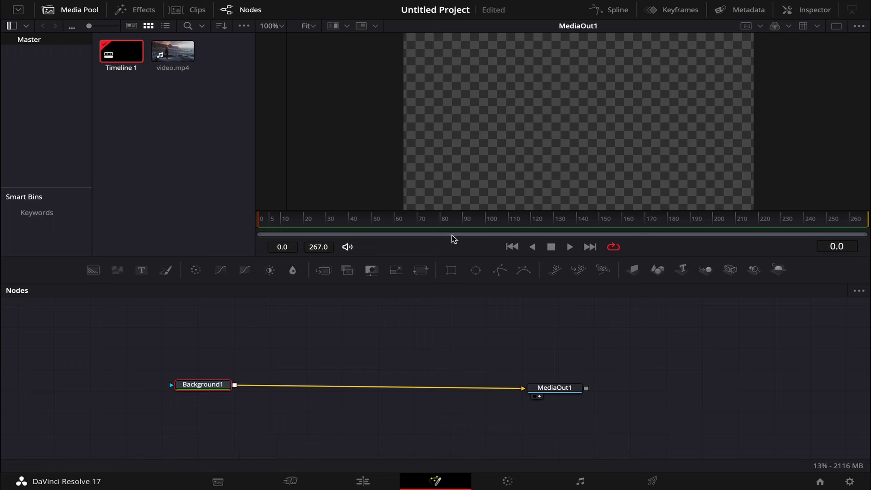
{"action": "left_click", "coordinate": [363, 481]}
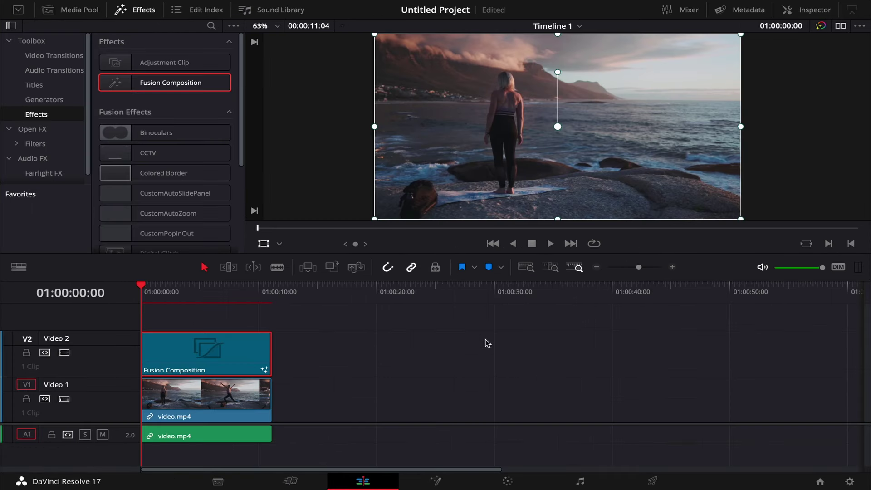
Preview the transparent composite on the Edit timeline, then reopen the Fusion Composition.
{"action": "left_click_drag", "start_coordinate": [143, 291], "coordinate": [140, 292]}
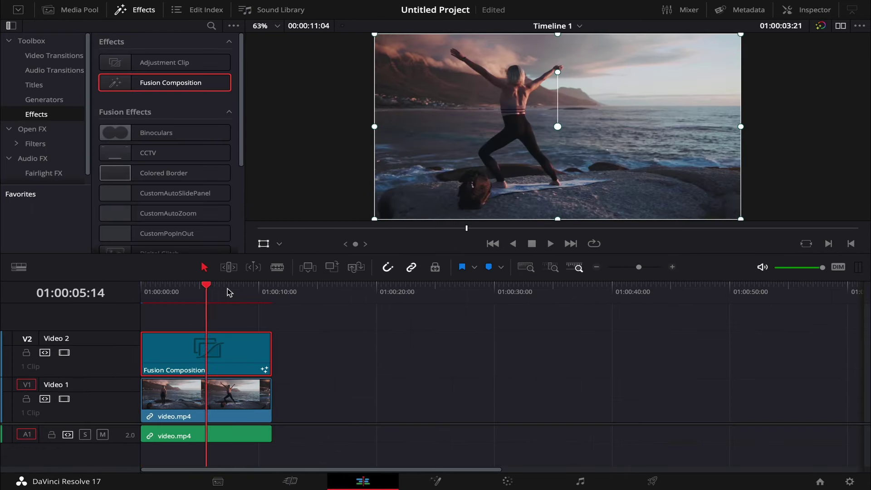
{"action": "left_click", "coordinate": [446, 479]}
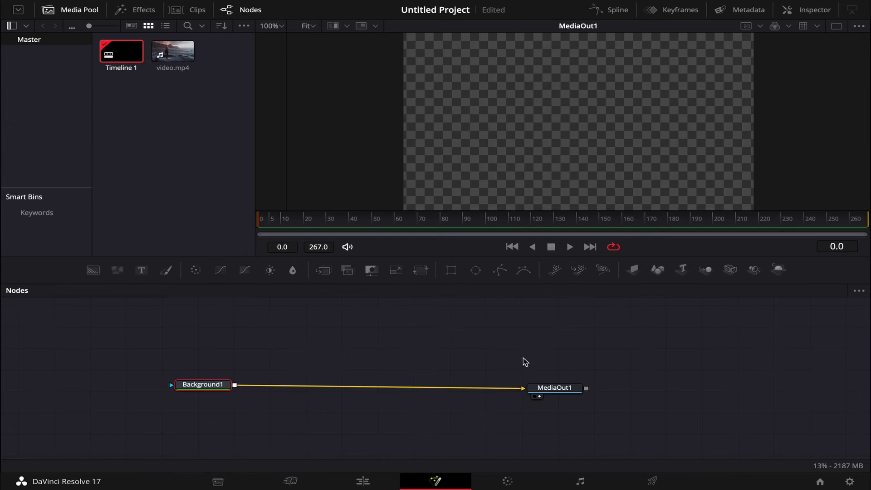
{"action": "left_click", "coordinate": [362, 481]}
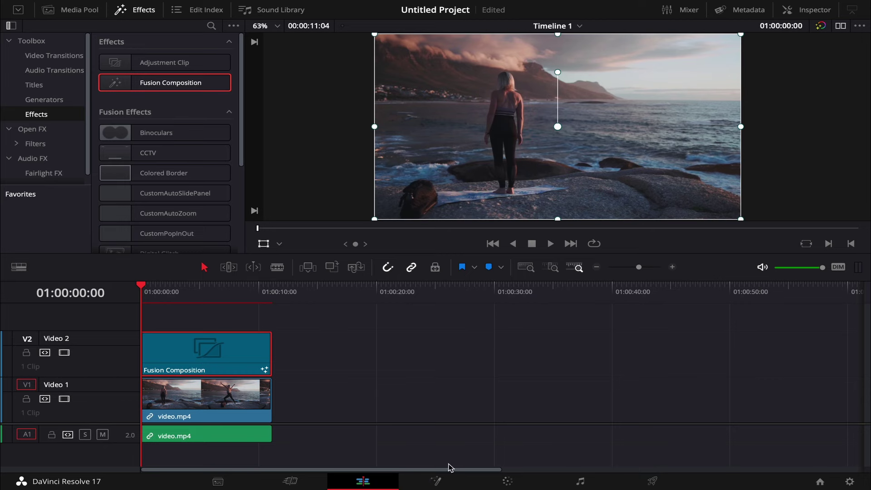
{"action": "left_click", "coordinate": [439, 480]}
Move Background1 left and MediaOut1 right to spread them apart in the node graph.
{"action": "left_click_drag", "start_coordinate": [205, 386], "coordinate": [139, 398]}
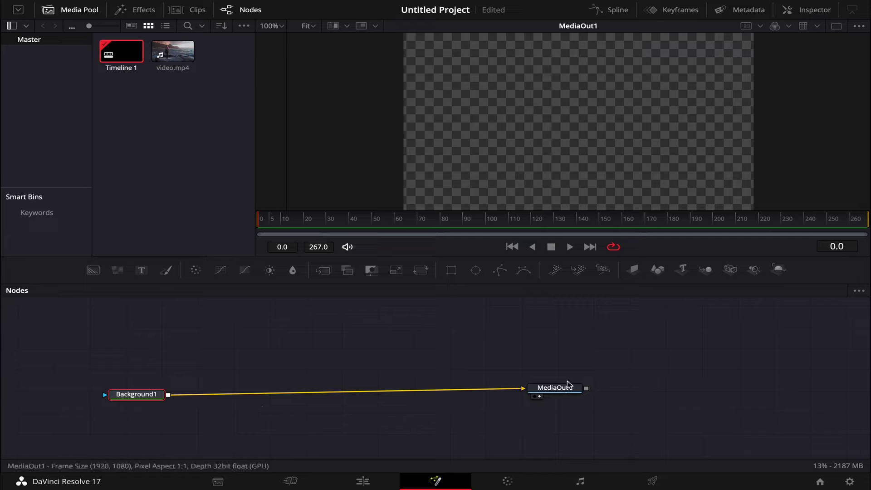
{"action": "left_click_drag", "start_coordinate": [563, 388], "coordinate": [716, 394]}
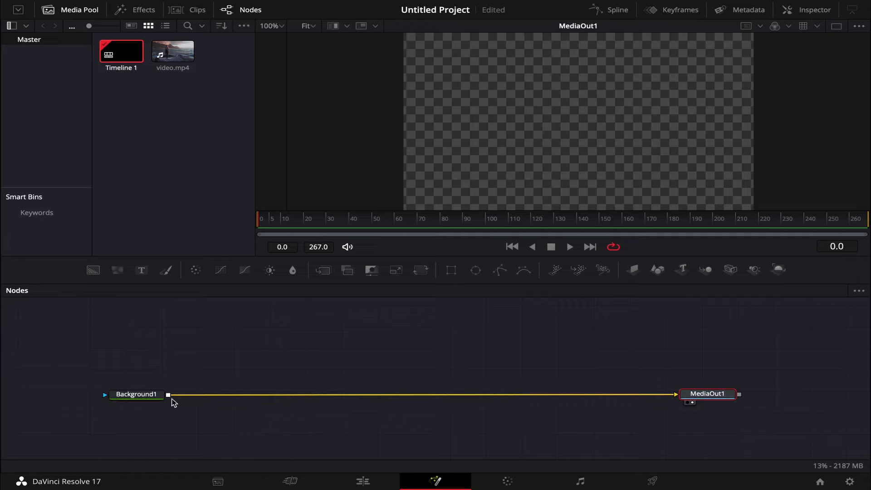
{"action": "left_click_drag", "start_coordinate": [139, 398], "coordinate": [137, 401]}
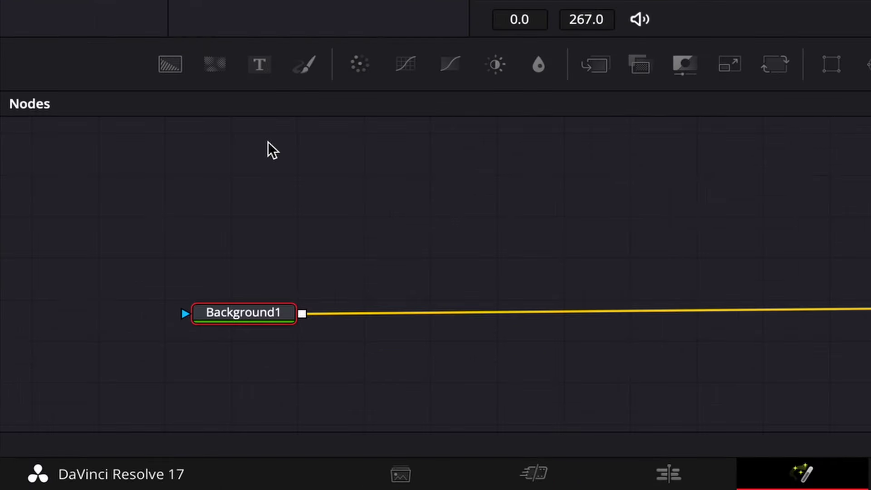
Add a Background2 node coloured solid red (Red about 196) and drop a Merge node into the graph.
{"action": "left_click_drag", "start_coordinate": [176, 68], "coordinate": [449, 245]}
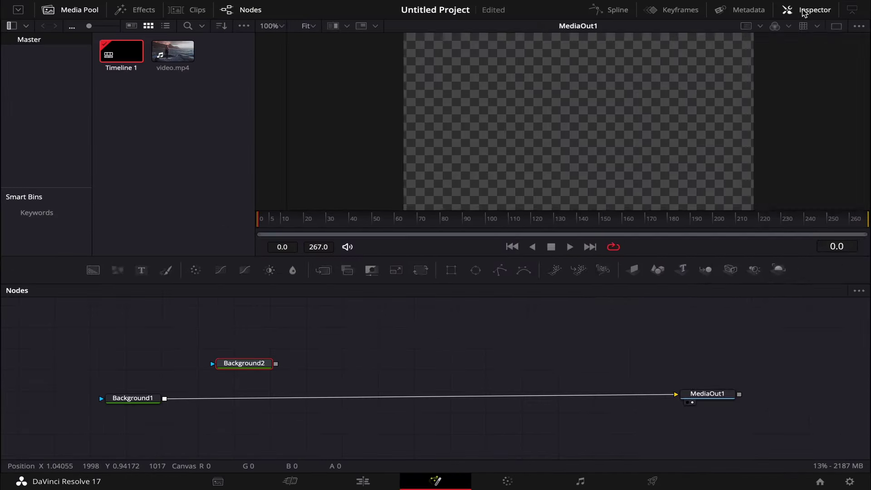
{"action": "left_click", "coordinate": [809, 9]}
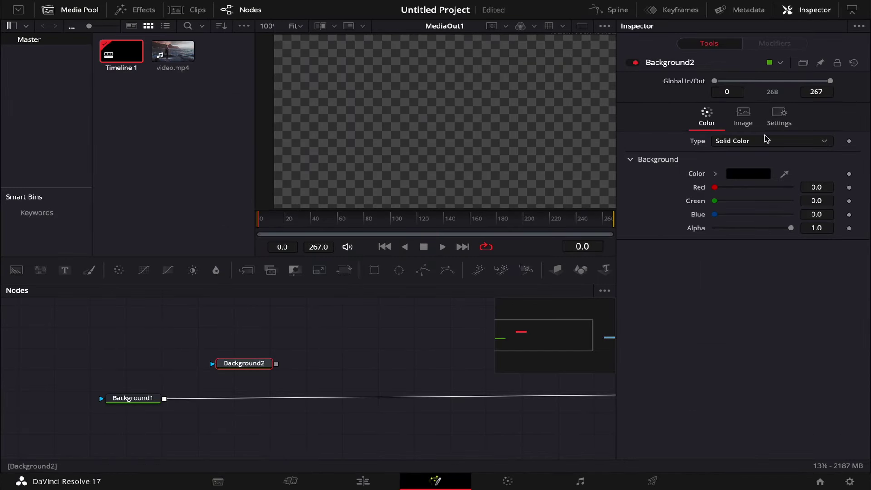
{"action": "left_click", "coordinate": [749, 175]}
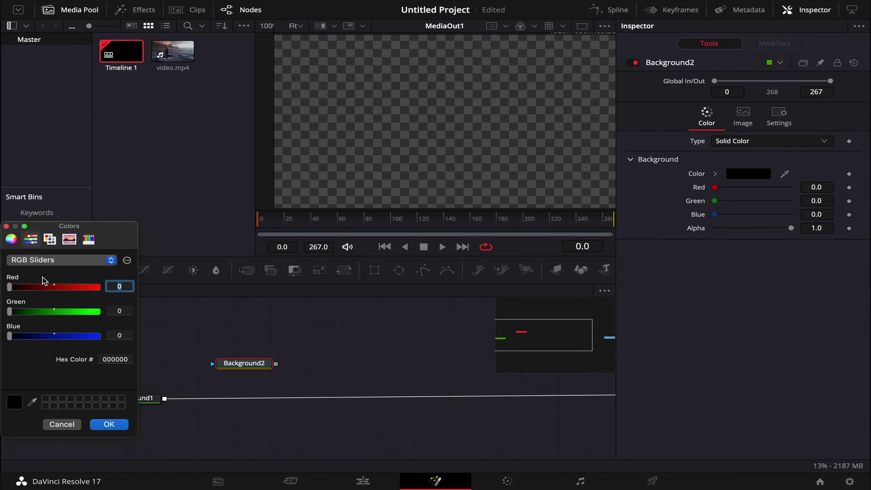
{"action": "left_click_drag", "start_coordinate": [9, 286], "coordinate": [74, 291]}
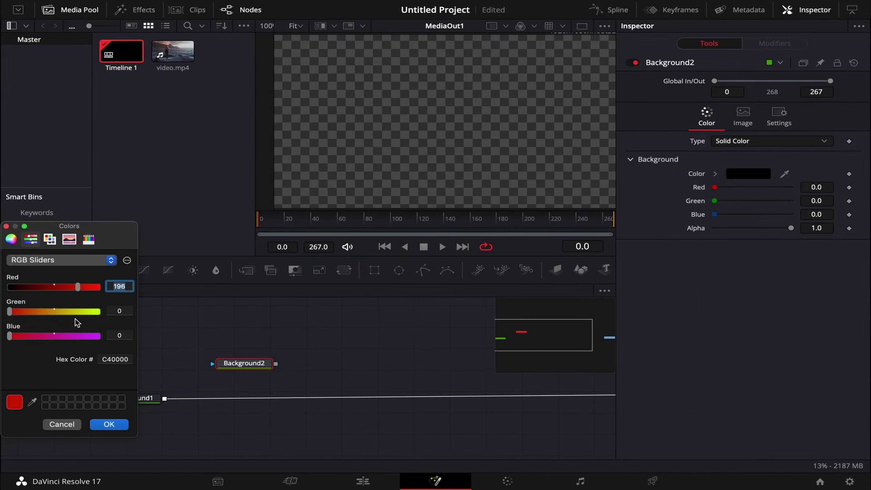
{"action": "left_click", "coordinate": [109, 424]}
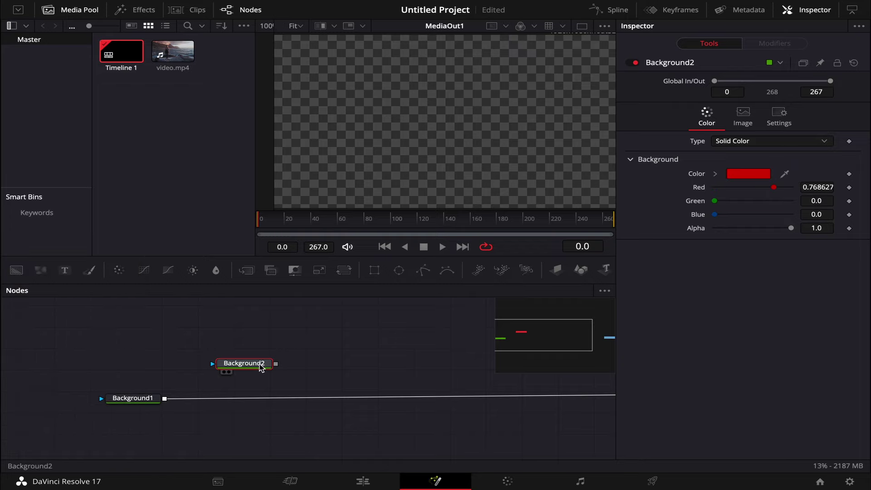
{"action": "left_click", "coordinate": [807, 10]}
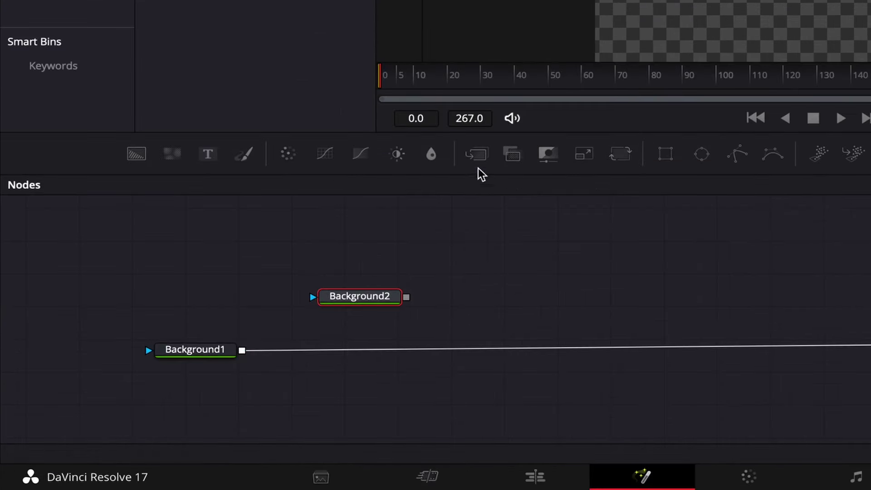
{"action": "left_click_drag", "start_coordinate": [476, 156], "coordinate": [485, 315]}
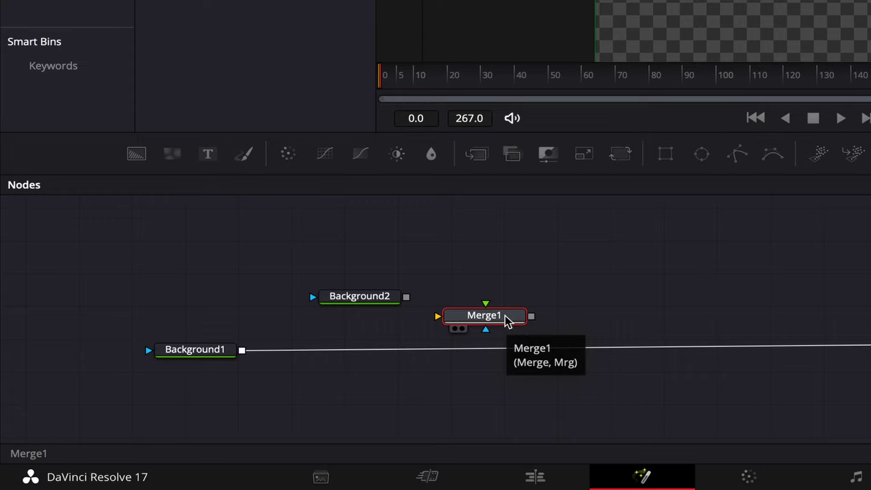
Replace the stray merge by connecting Background2 into the Background1–MediaOut1 line as Merge1, then save.
{"action": "key", "text": "Delete"}
{"action": "mouse_move", "coordinate": [406, 298]}
{"action": "left_mouse_down"}
{"action": "mouse_move", "coordinate": [260, 325]}
{"action": "mouse_move", "coordinate": [243, 353]}
{"action": "left_mouse_up"}
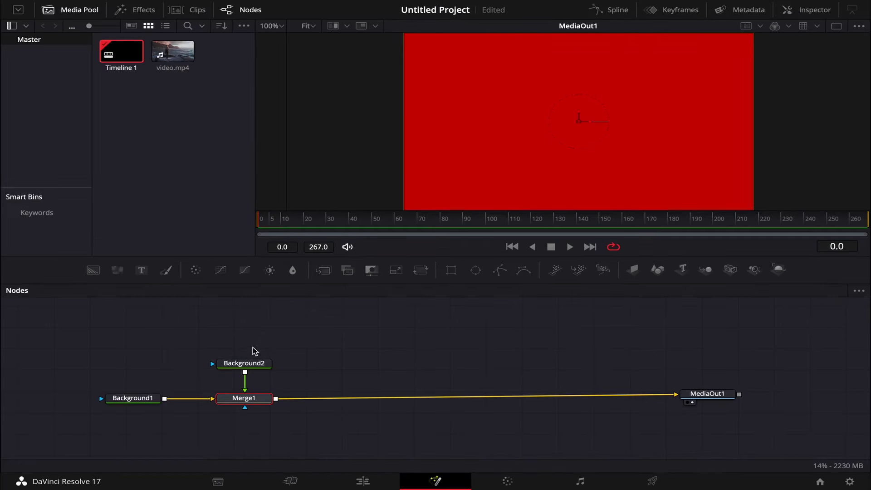
{"action": "left_click_drag", "start_coordinate": [249, 363], "coordinate": [250, 355]}
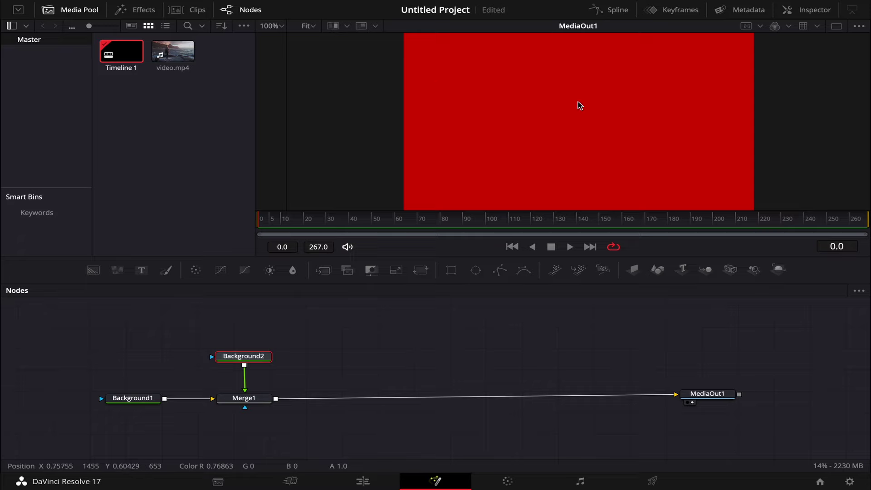
{"action": "key", "text": "ctrl+s"}
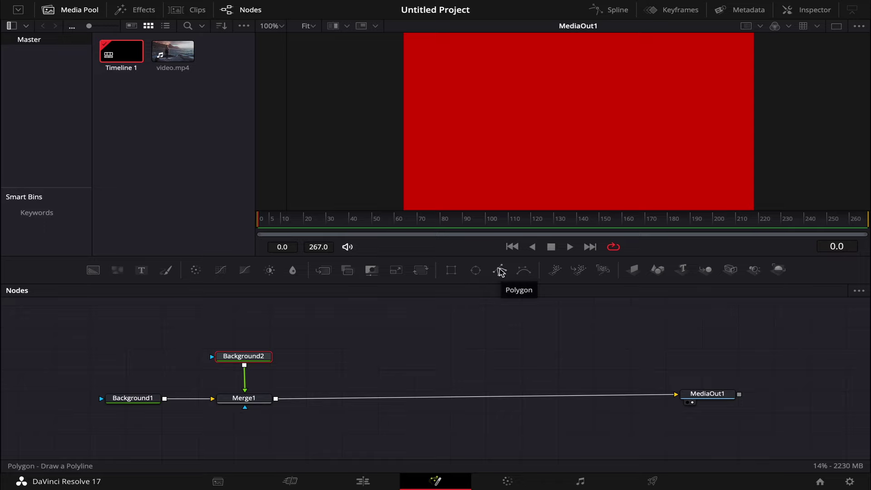
Add a Polygon node and connect it to Background2's mask input.
{"action": "left_click_drag", "start_coordinate": [501, 271], "coordinate": [239, 320]}
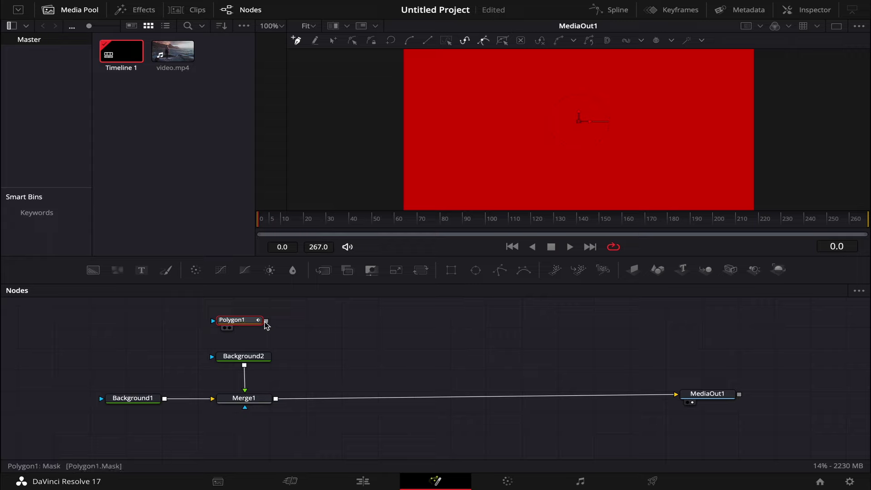
{"action": "left_click_drag", "start_coordinate": [267, 321], "coordinate": [214, 358]}
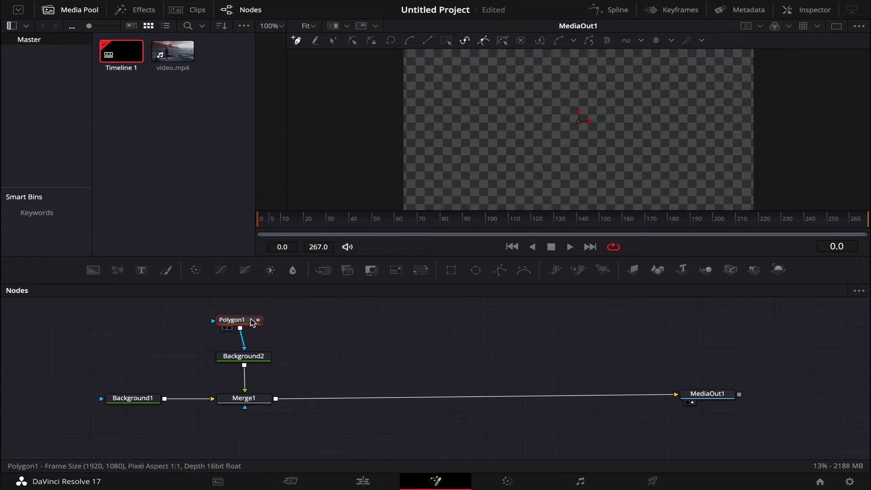
{"action": "left_click_drag", "start_coordinate": [245, 322], "coordinate": [257, 320]}
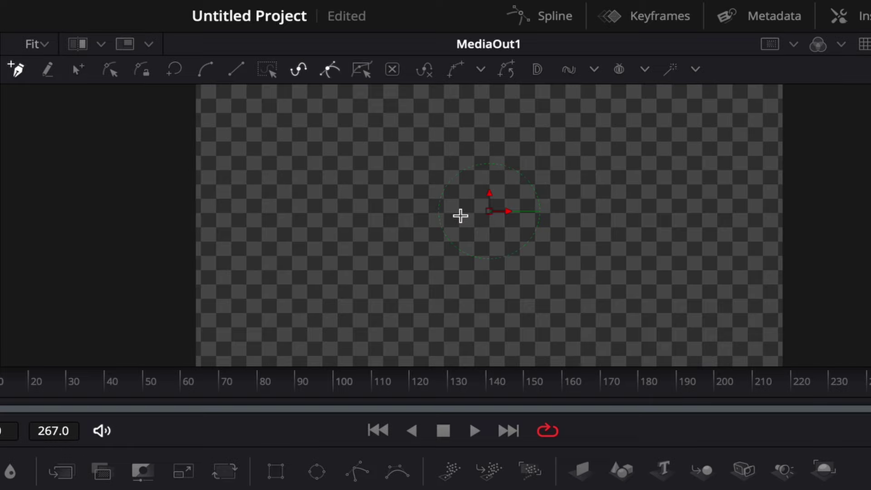
Draw a three-point open path from centre, left, then angling down-left for the callout line.
{"action": "left_click_drag", "start_coordinate": [473, 215], "coordinate": [531, 214]}
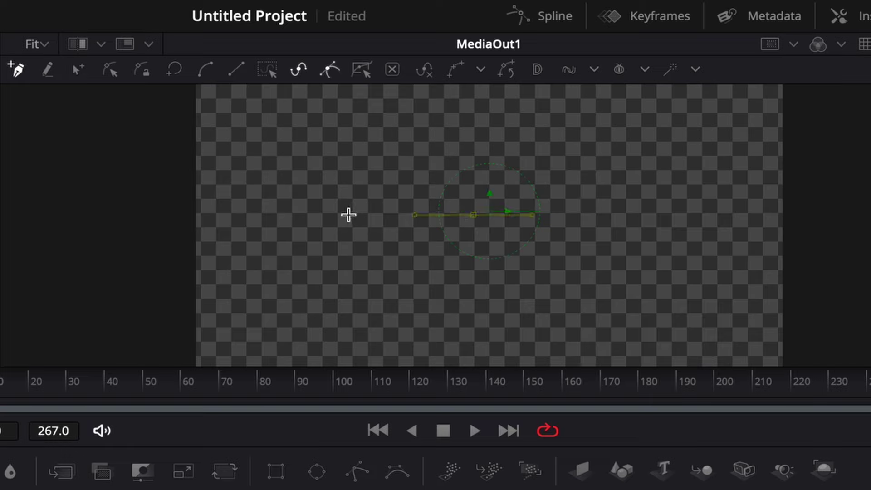
{"action": "left_click", "coordinate": [339, 214]}
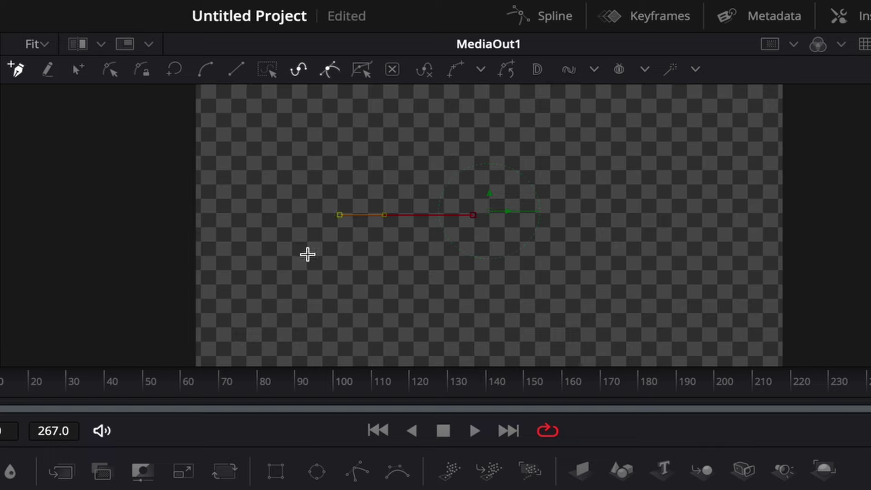
{"action": "left_click", "coordinate": [295, 269]}
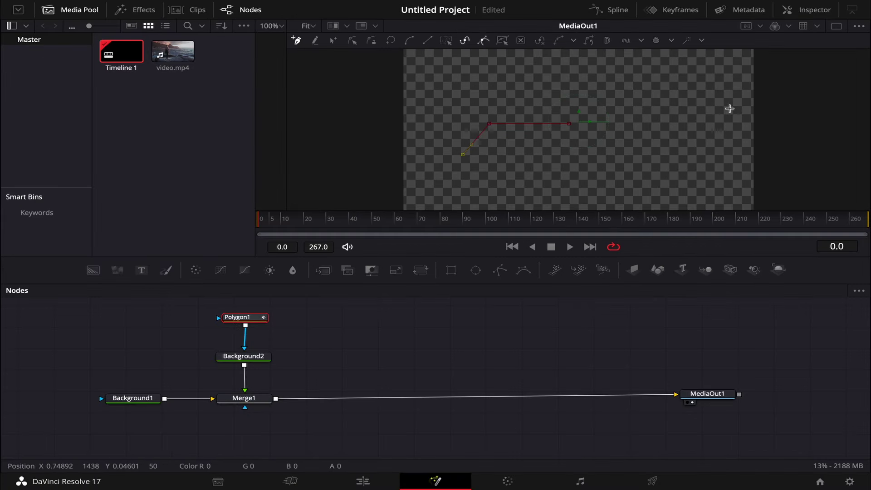
{"action": "left_click", "coordinate": [816, 13]}
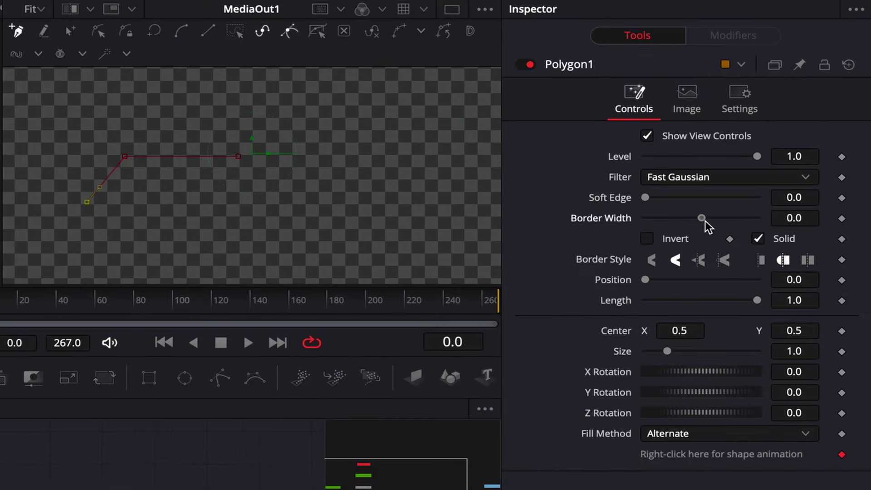
Set Polygon1's border width to 0.016 and select Background2 for copying.
{"action": "left_click_drag", "start_coordinate": [702, 218], "coordinate": [715, 217]}
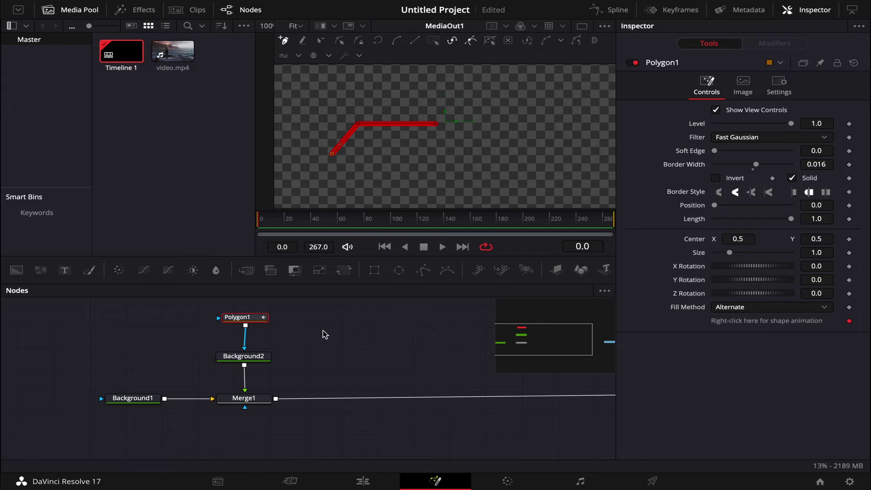
{"action": "left_click", "coordinate": [246, 357]}
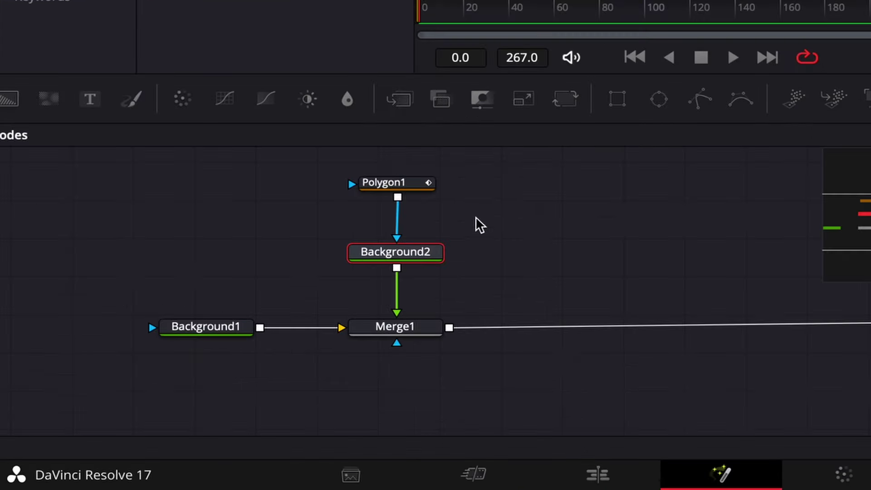
Paste a copy of the red background as Background2_1 and merge it after Merge1 via Merge2.
{"action": "left_click", "coordinate": [329, 343]}
{"action": "key", "text": "ctrl+v"}
{"action": "left_click_drag", "start_coordinate": [542, 238], "coordinate": [546, 263]}
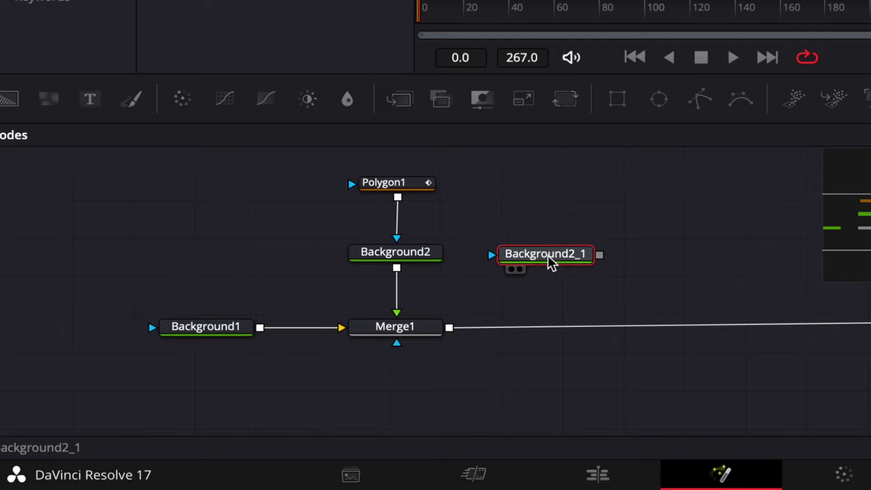
{"action": "left_click", "coordinate": [540, 299]}
{"action": "left_click_drag", "start_coordinate": [597, 260], "coordinate": [451, 331]}
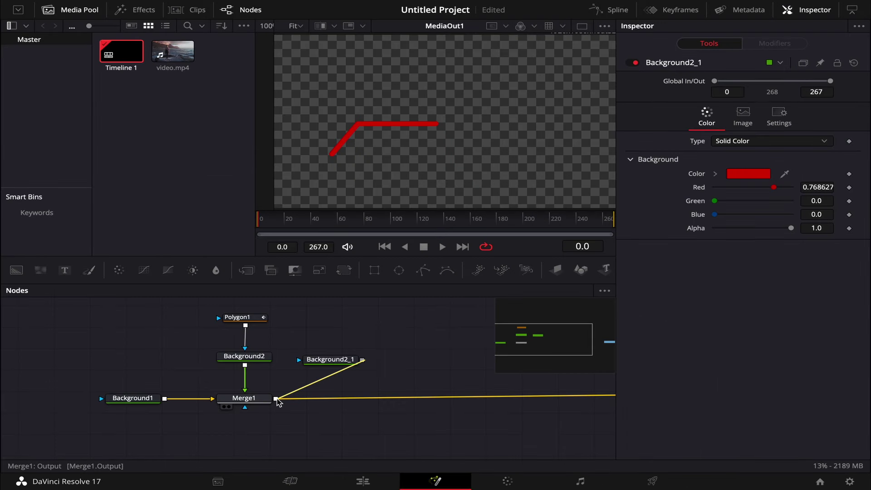
{"action": "left_click_drag", "start_coordinate": [278, 402], "coordinate": [276, 399]}
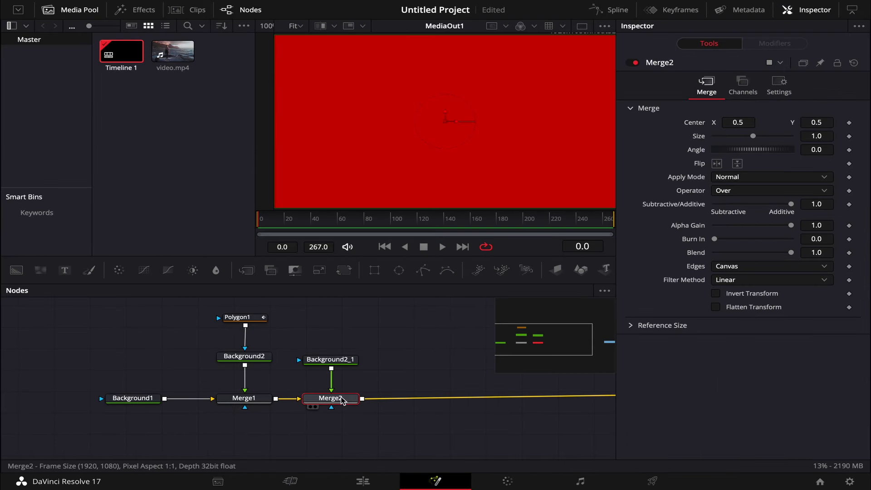
Mask Background2_1 with an Ellipse shrunk to a small dot at the line's lower-left end.
{"action": "left_click", "coordinate": [363, 390]}
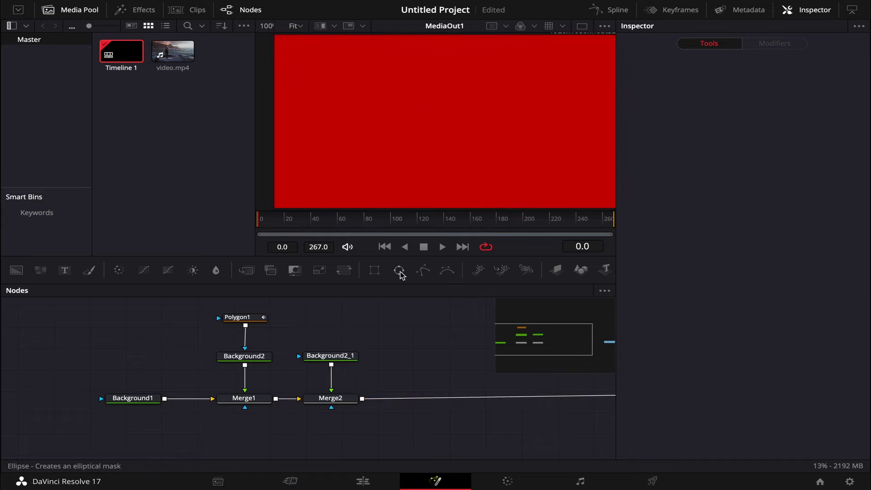
{"action": "mouse_move", "coordinate": [401, 275]}
{"action": "left_mouse_down"}
{"action": "mouse_move", "coordinate": [333, 323]}
{"action": "mouse_move", "coordinate": [357, 341]}
{"action": "mouse_move", "coordinate": [301, 357]}
{"action": "left_mouse_up"}
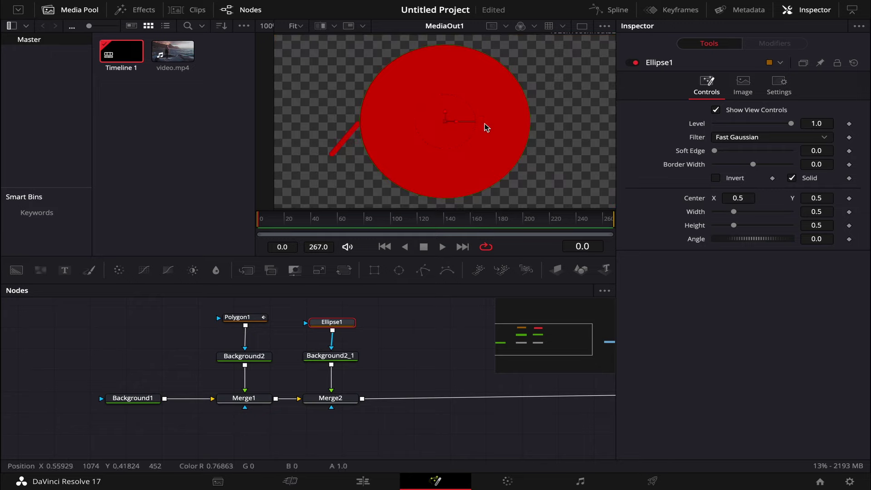
{"action": "mouse_move", "coordinate": [521, 89]}
{"action": "left_mouse_down"}
{"action": "mouse_move", "coordinate": [456, 133]}
{"action": "mouse_move", "coordinate": [443, 127]}
{"action": "mouse_move", "coordinate": [332, 160]}
{"action": "left_mouse_up"}
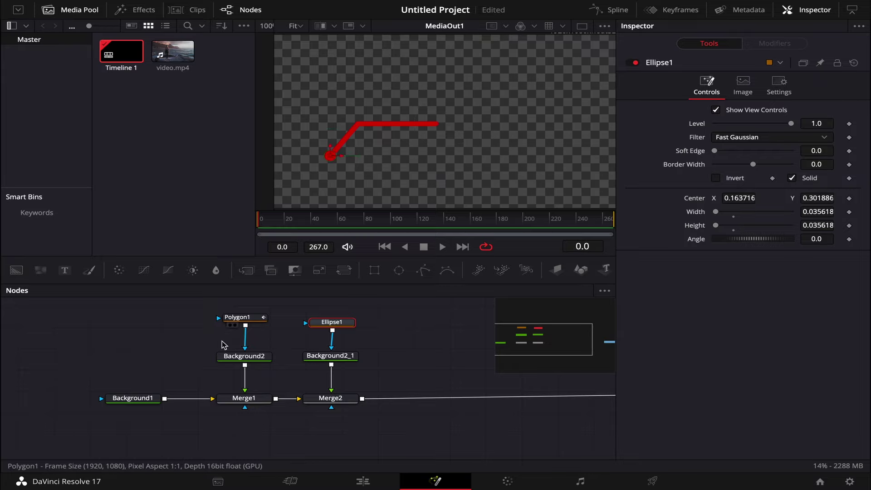
{"action": "left_click", "coordinate": [129, 399]}
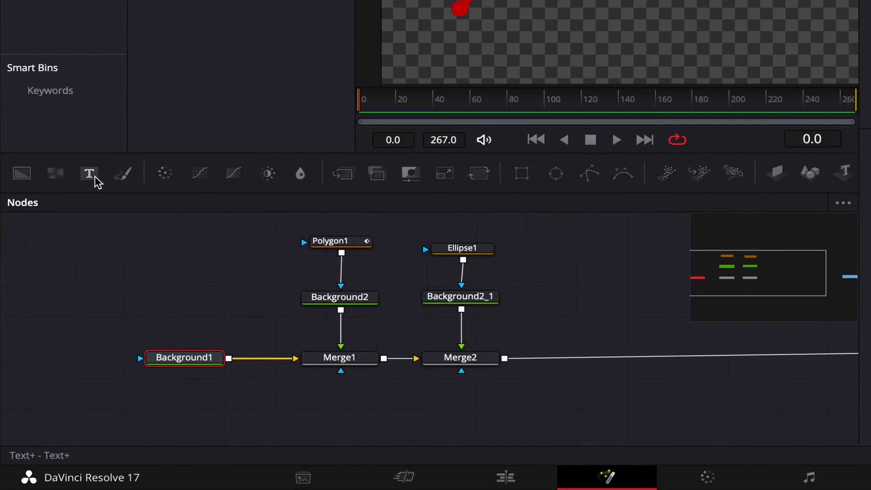
Add a Text node to the graph and merge it over the composite through Merge3.
{"action": "left_click_drag", "start_coordinate": [65, 271], "coordinate": [307, 306]}
{"action": "left_click_drag", "start_coordinate": [428, 231], "coordinate": [567, 292]}
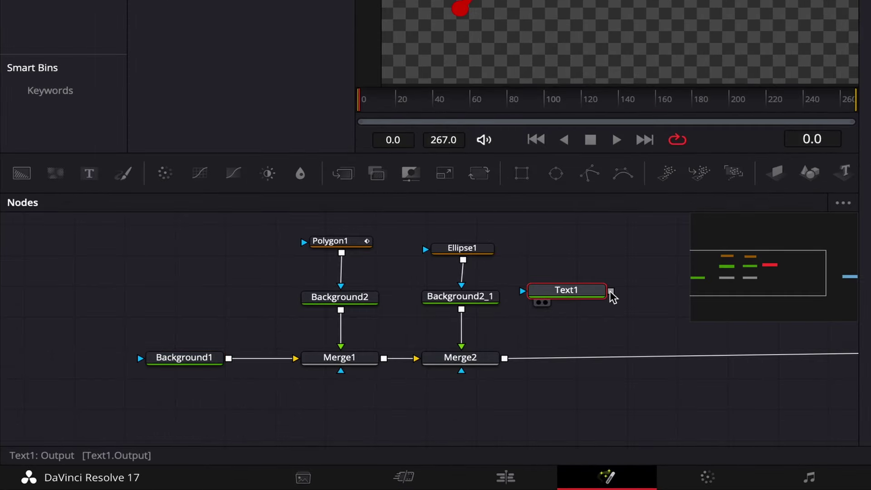
{"action": "left_click_drag", "start_coordinate": [610, 292], "coordinate": [506, 358]}
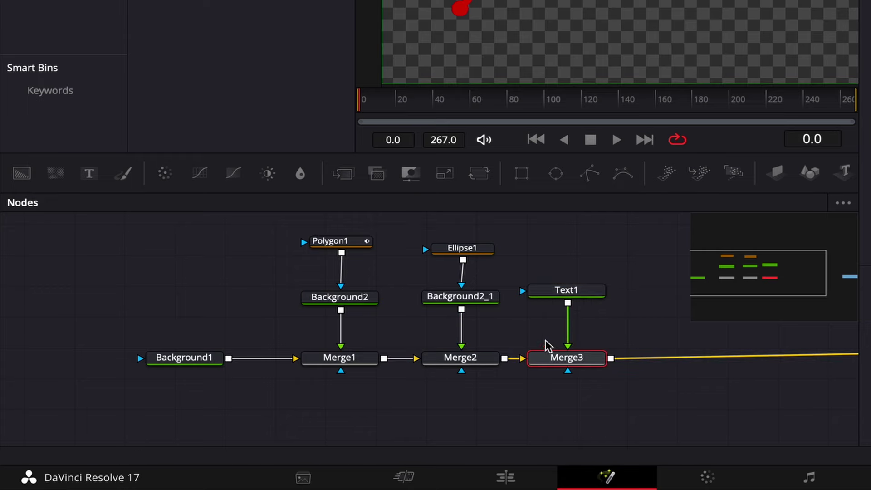
{"action": "left_click", "coordinate": [568, 288]}
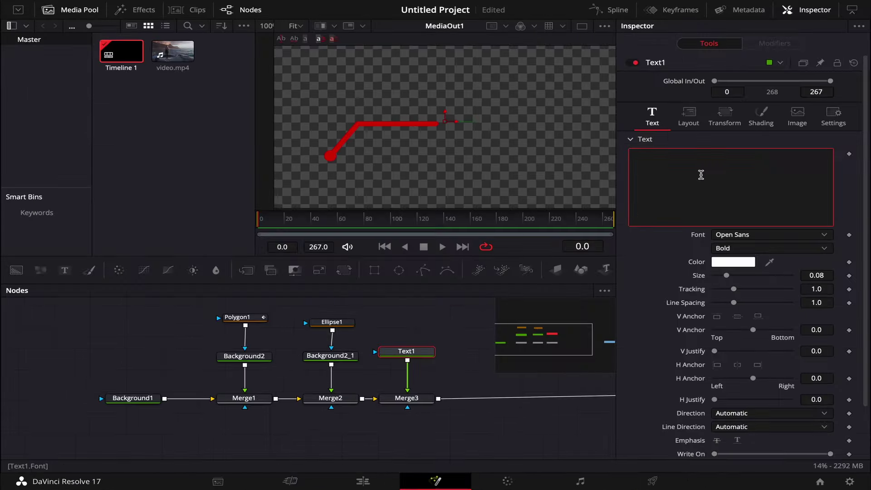
Enter 'Personal Trainer' as the text and move it to the end of the red line.
{"action": "type", "text": "Personal Trainer"}
{"action": "left_click", "coordinate": [505, 160]}
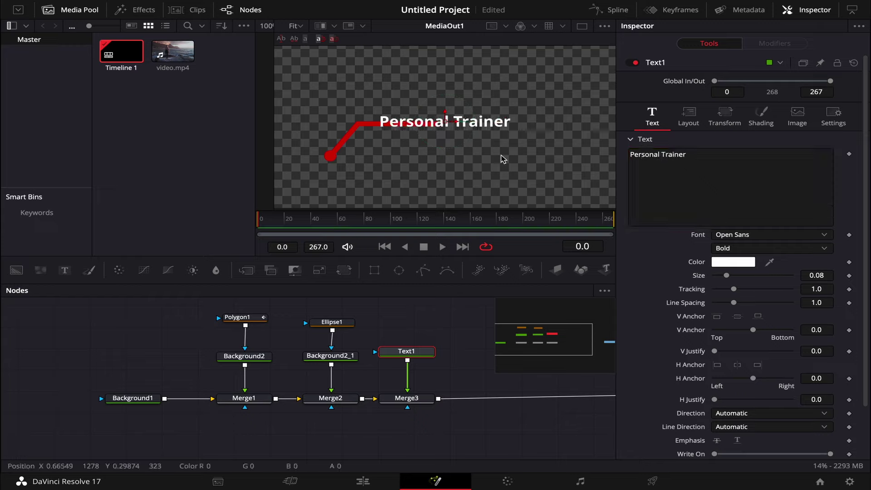
{"action": "left_click_drag", "start_coordinate": [447, 127], "coordinate": [509, 123]}
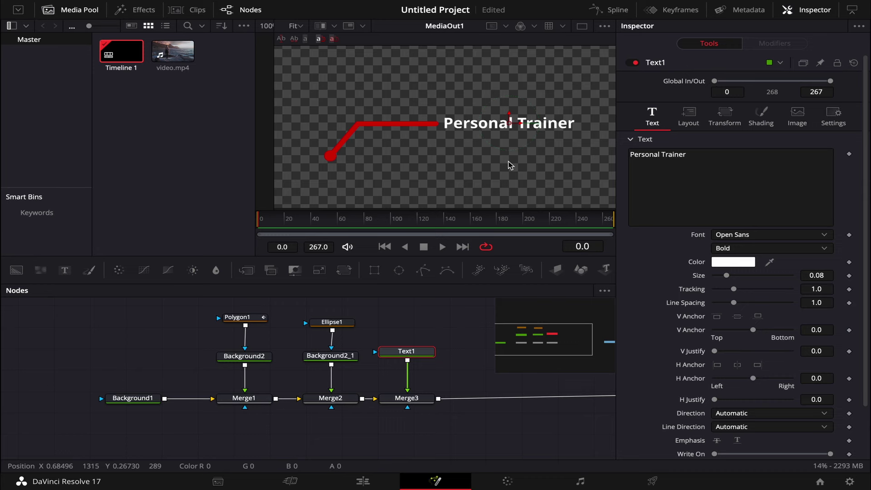
{"action": "left_click", "coordinate": [363, 482]}
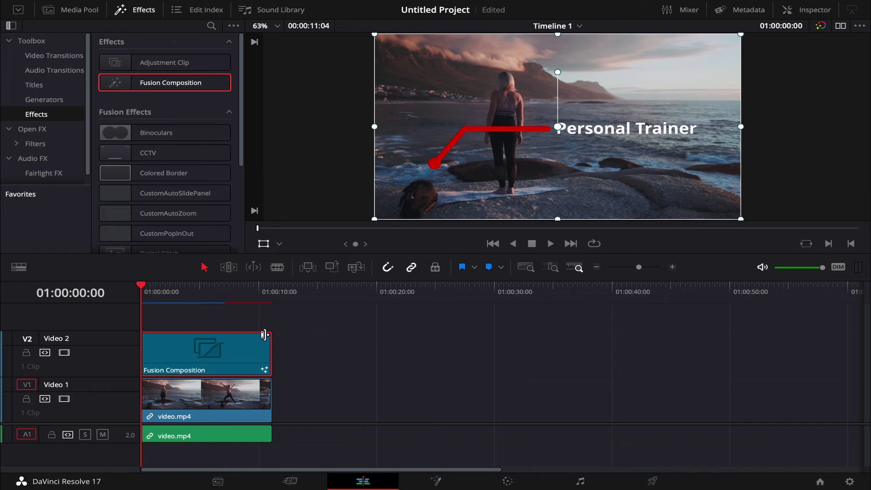
Shrink the callout clip to 0.590 zoom and move it up-right toward the woman's head.
{"action": "left_click", "coordinate": [816, 10]}
{"action": "left_click_drag", "start_coordinate": [727, 86], "coordinate": [732, 89]}
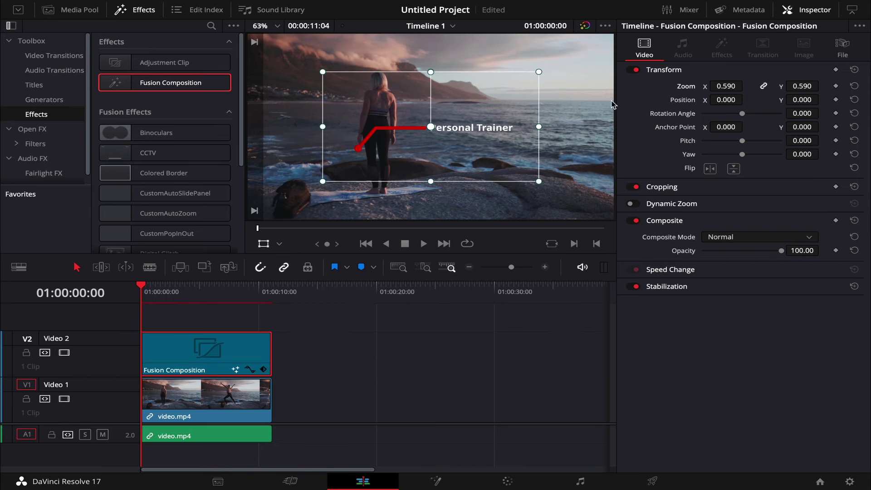
{"action": "mouse_move", "coordinate": [448, 130]}
{"action": "left_mouse_down"}
{"action": "mouse_move", "coordinate": [481, 63]}
{"action": "mouse_move", "coordinate": [483, 70]}
{"action": "left_mouse_up"}
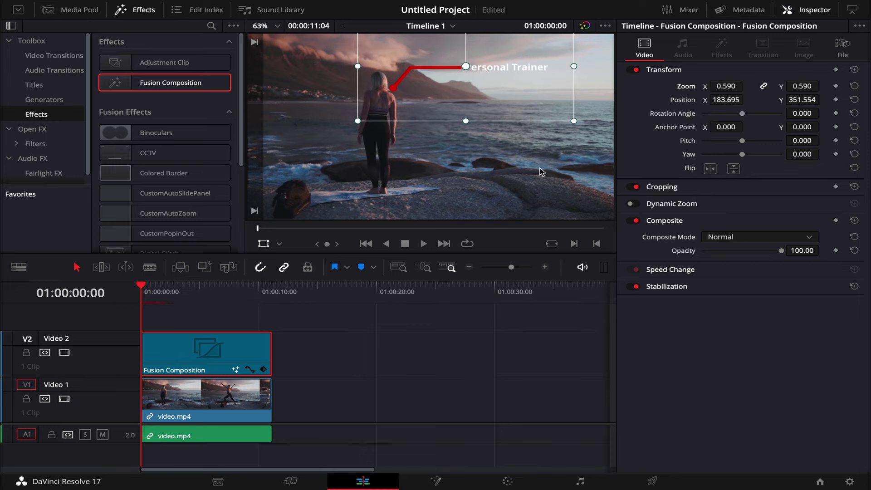
Save the project with Ctrl+S and play back the callout over the footage.
{"action": "key", "text": "ctrl+s"}
{"action": "left_click", "coordinate": [425, 245]}
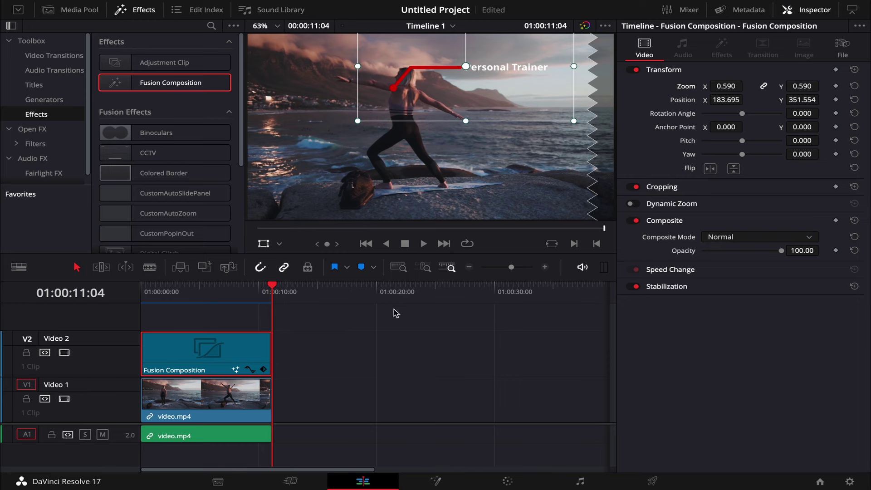
{"action": "left_click", "coordinate": [436, 481]}
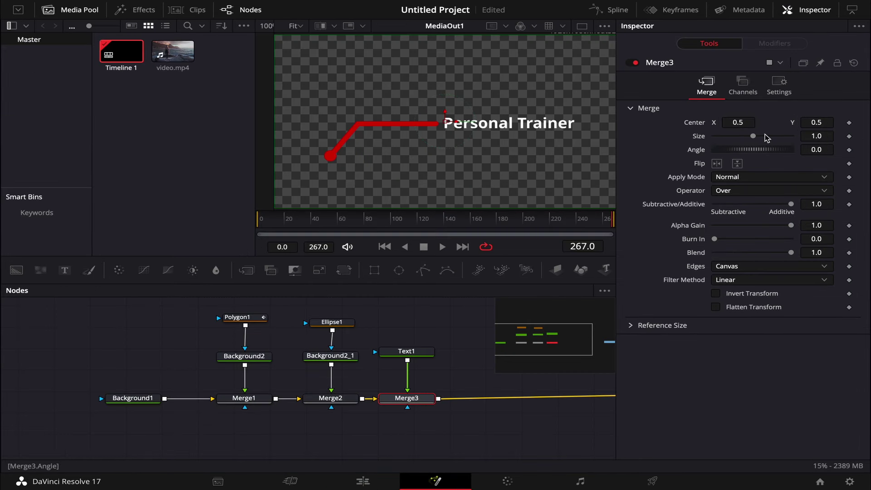
Add a Rectangle mask node and resize it to enclose the whole callout.
{"action": "left_click", "coordinate": [816, 10]}
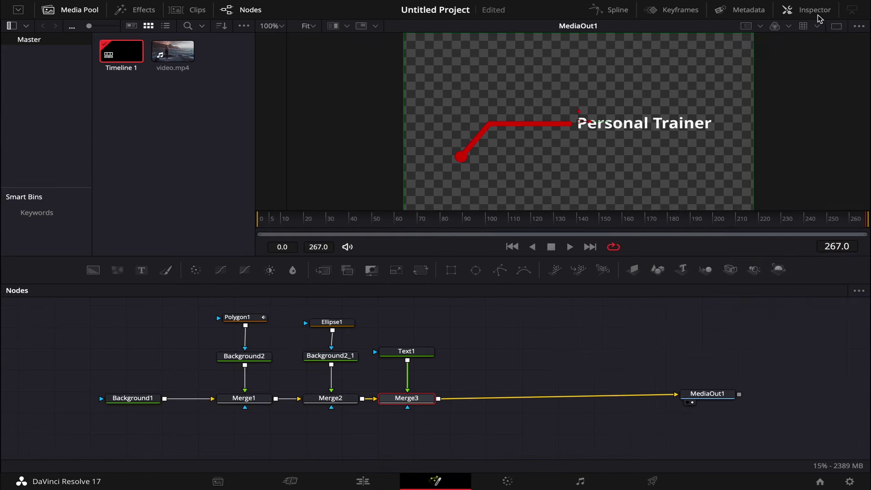
{"action": "left_click", "coordinate": [516, 332]}
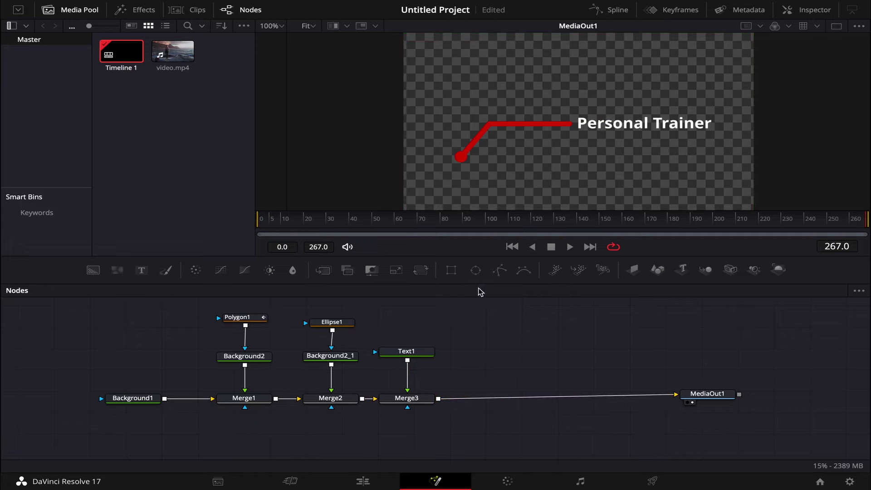
{"action": "left_click_drag", "start_coordinate": [451, 275], "coordinate": [349, 442]}
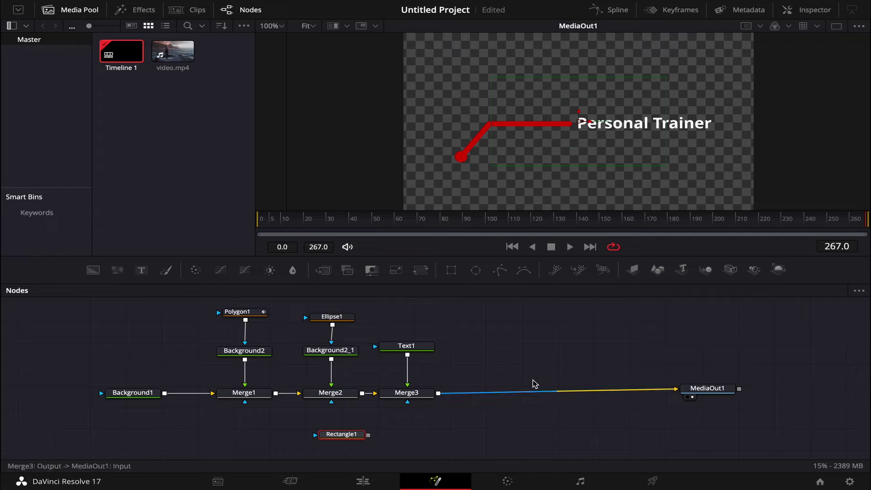
{"action": "left_click_drag", "start_coordinate": [614, 77], "coordinate": [615, 84]}
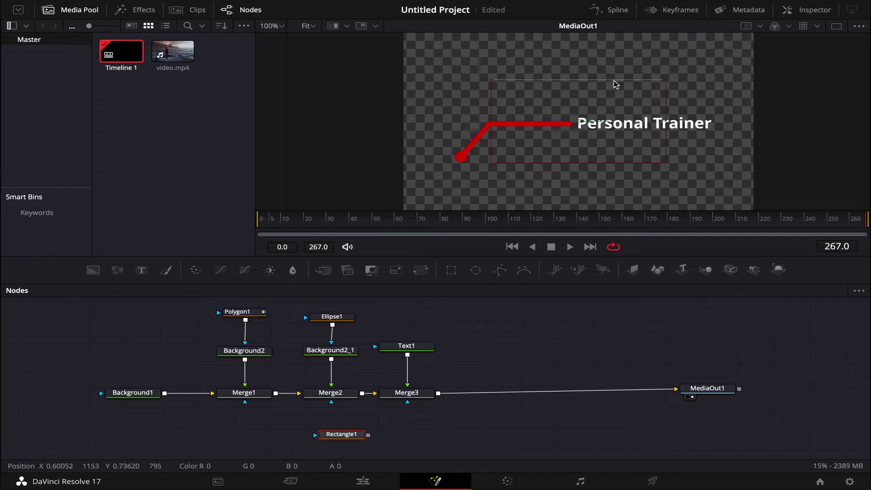
{"action": "left_click_drag", "start_coordinate": [666, 123], "coordinate": [714, 131]}
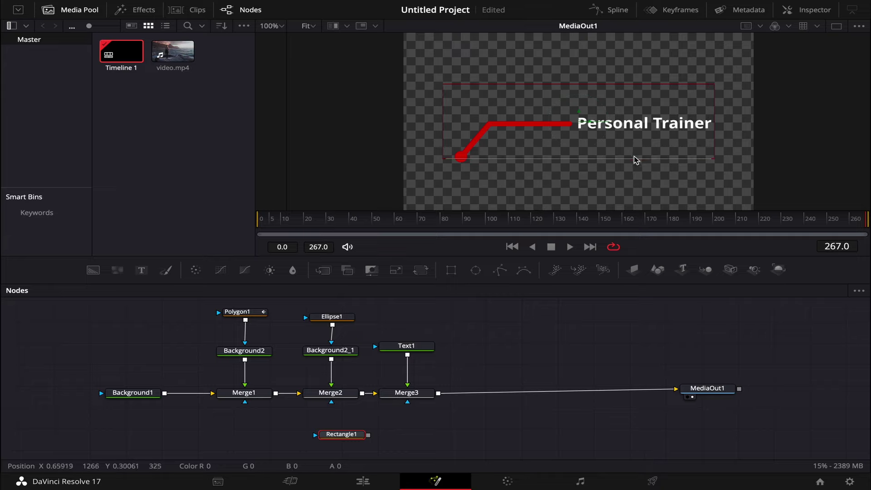
{"action": "left_click_drag", "start_coordinate": [636, 159], "coordinate": [636, 166]}
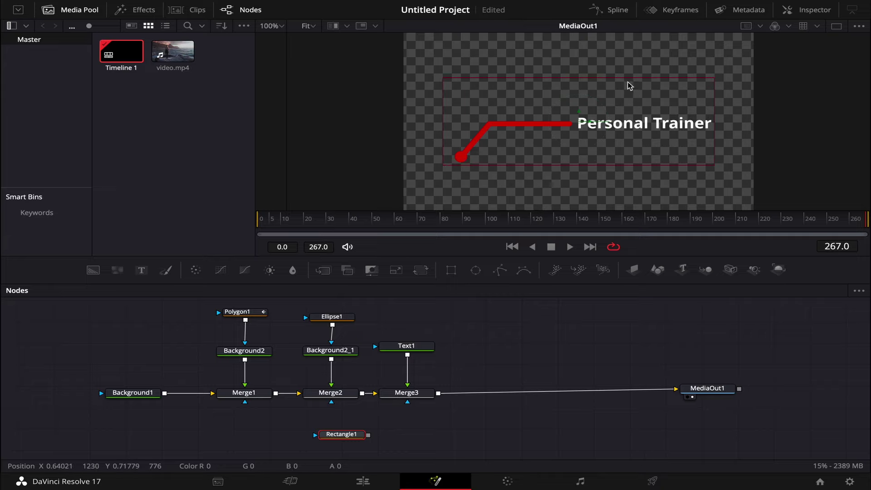
{"action": "left_click_drag", "start_coordinate": [626, 79], "coordinate": [626, 82]}
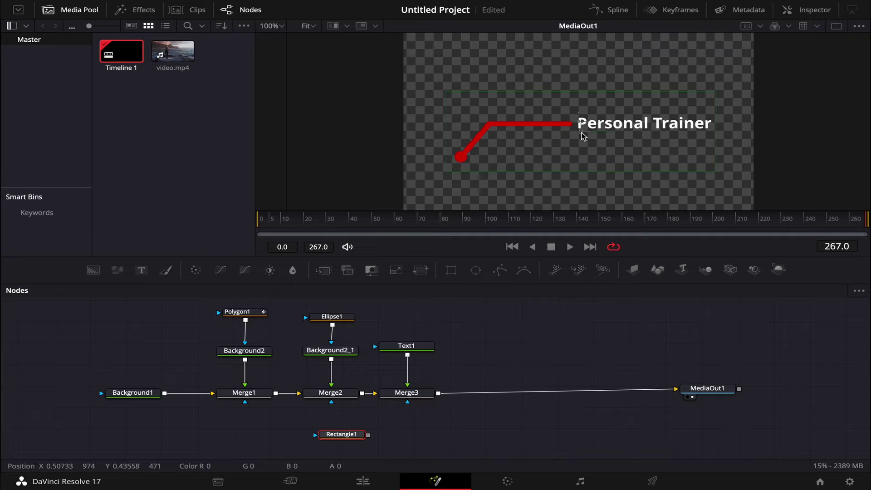
Use Rectangle1 as the mask for Merge1, Merge2 and Merge3, then position it so the callout shows fully.
{"action": "left_click_drag", "start_coordinate": [368, 435], "coordinate": [245, 401]}
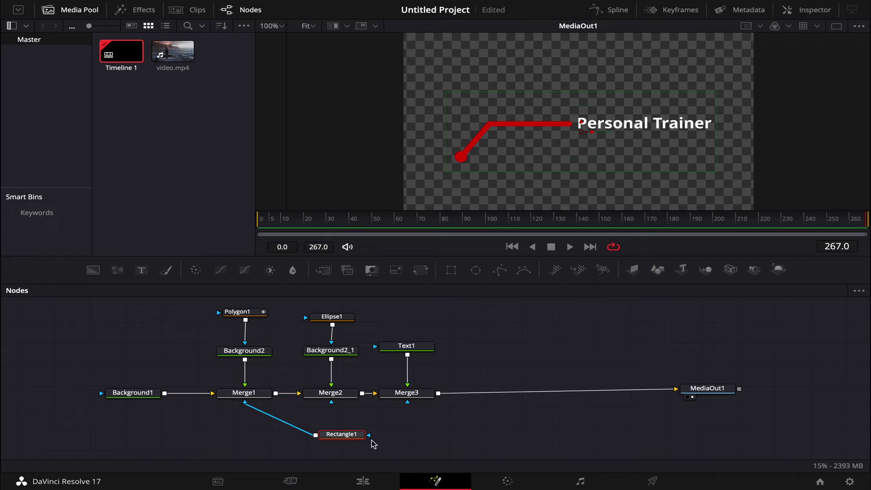
{"action": "left_click_drag", "start_coordinate": [315, 434], "coordinate": [333, 406]}
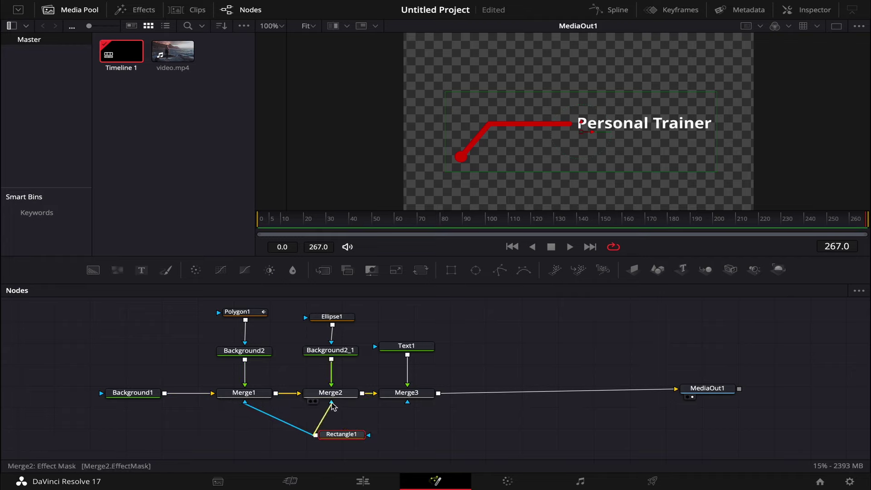
{"action": "left_click_drag", "start_coordinate": [315, 435], "coordinate": [408, 403]}
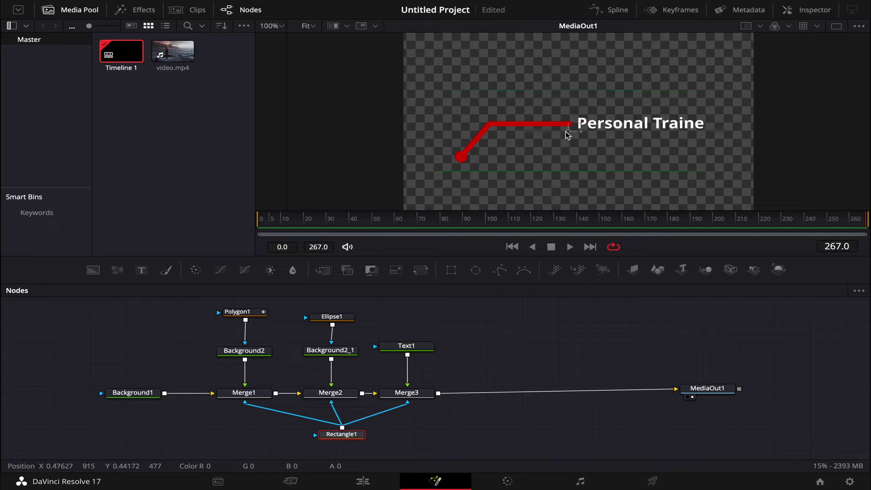
{"action": "mouse_move", "coordinate": [567, 132]}
{"action": "left_mouse_down"}
{"action": "mouse_move", "coordinate": [399, 134]}
{"action": "mouse_move", "coordinate": [588, 146]}
{"action": "mouse_move", "coordinate": [315, 141]}
{"action": "mouse_move", "coordinate": [594, 140]}
{"action": "left_mouse_up"}
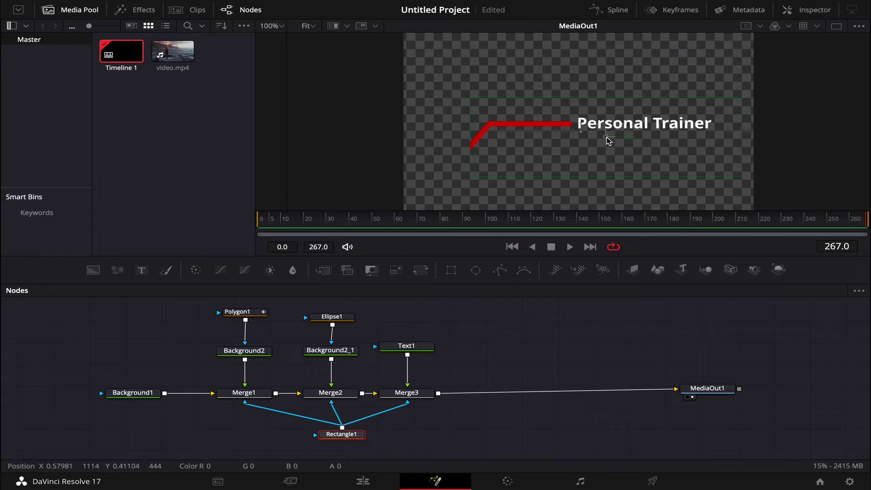
{"action": "left_click_drag", "start_coordinate": [589, 141], "coordinate": [582, 140]}
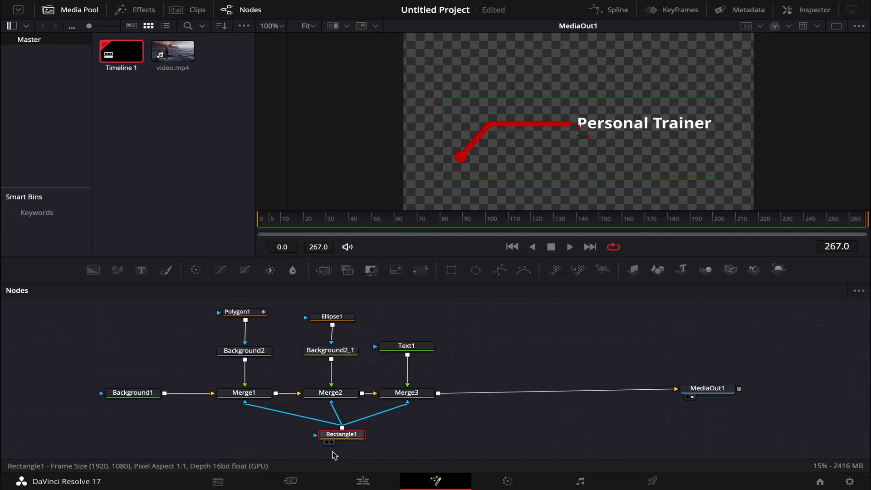
Set a keyframe on Rectangle1's Center at the frame where the callout is fully revealed.
{"action": "left_click", "coordinate": [282, 222]}
{"action": "left_click_drag", "start_coordinate": [280, 222], "coordinate": [262, 220]}
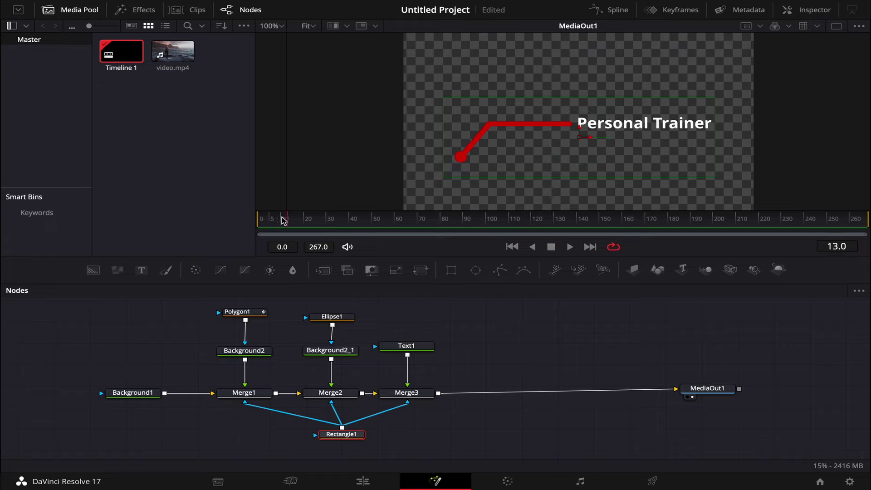
{"action": "left_click", "coordinate": [299, 221]}
{"action": "left_click", "coordinate": [822, 12]}
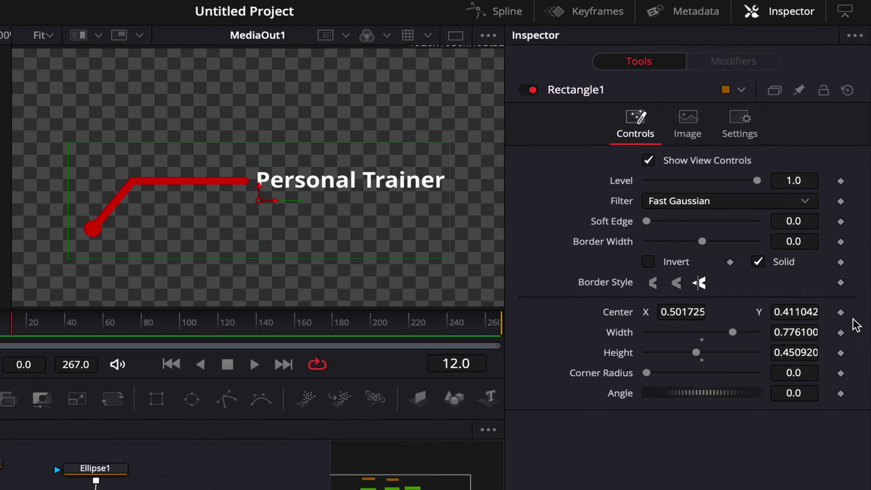
{"action": "left_click", "coordinate": [841, 312]}
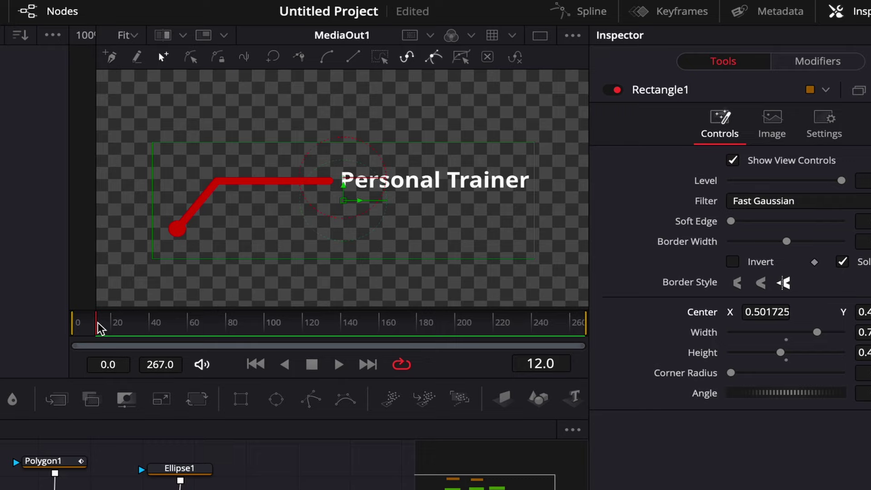
At frame 0 slide the mask left to hide the callout, then scrub to preview the reveal.
{"action": "left_click_drag", "start_coordinate": [97, 323], "coordinate": [74, 324]}
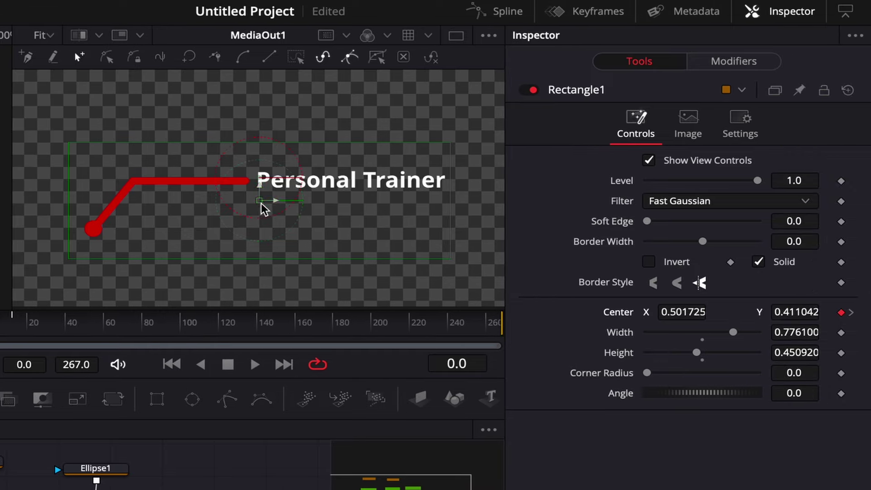
{"action": "mouse_move", "coordinate": [262, 206]}
{"action": "left_mouse_down"}
{"action": "mouse_move", "coordinate": [203, 176]}
{"action": "mouse_move", "coordinate": [206, 139]}
{"action": "mouse_move", "coordinate": [189, 136]}
{"action": "left_mouse_up"}
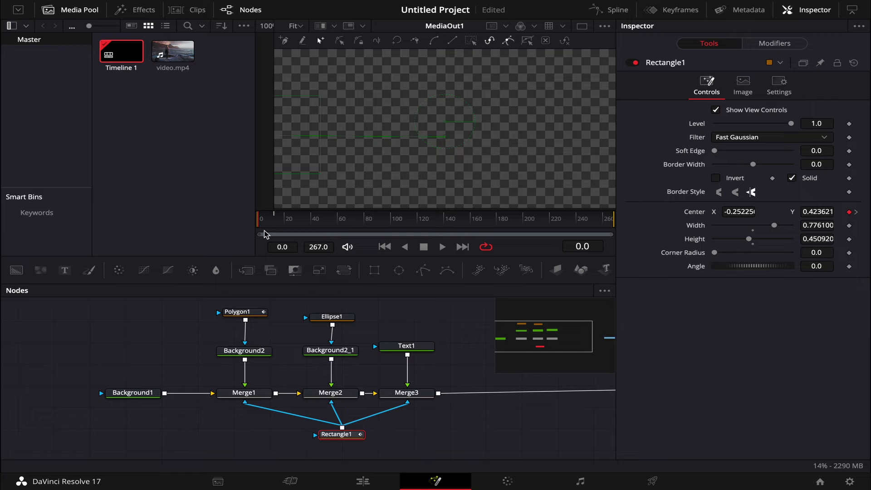
{"action": "mouse_move", "coordinate": [262, 226]}
{"action": "left_mouse_down"}
{"action": "mouse_move", "coordinate": [284, 225]}
{"action": "mouse_move", "coordinate": [267, 223]}
{"action": "left_mouse_up"}
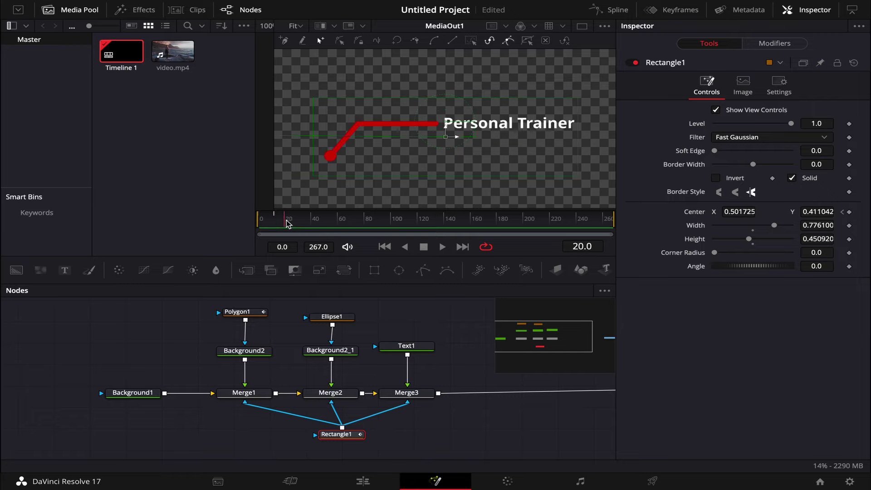
{"action": "left_click_drag", "start_coordinate": [266, 223], "coordinate": [281, 223]}
{"action": "left_click", "coordinate": [371, 480]}
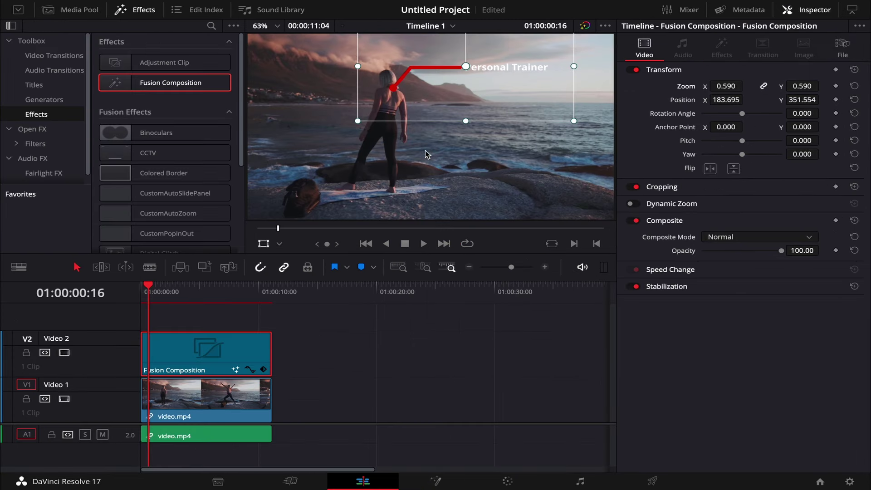
{"action": "left_click_drag", "start_coordinate": [151, 284], "coordinate": [114, 287]}
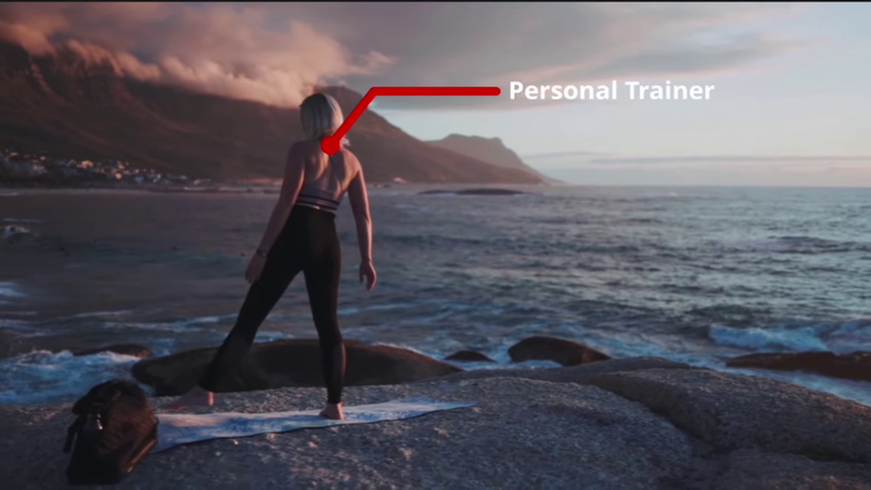
{"action": "key", "text": "space"}
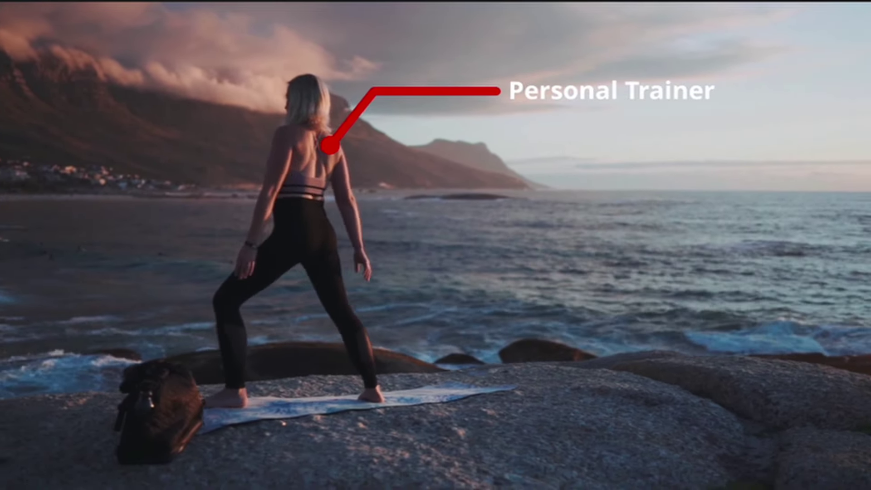
{"action": "key", "text": "space"}
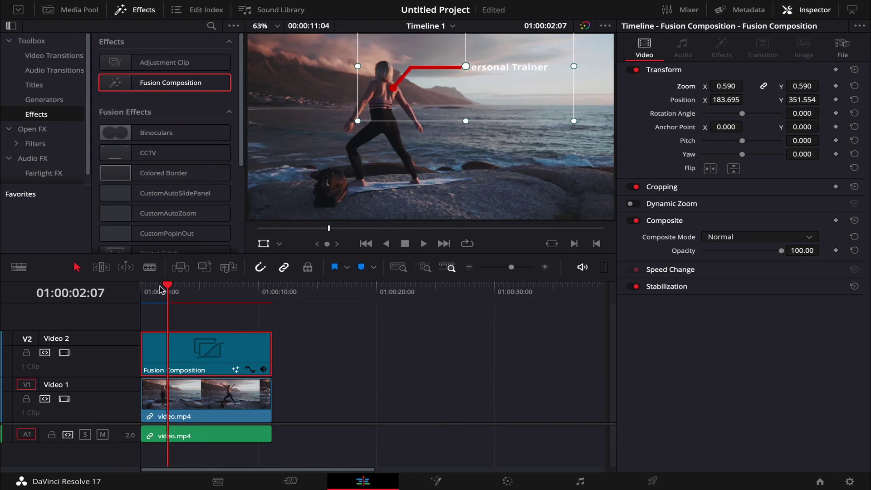
{"action": "left_click_drag", "start_coordinate": [161, 289], "coordinate": [141, 290]}
{"action": "key", "text": "space"}
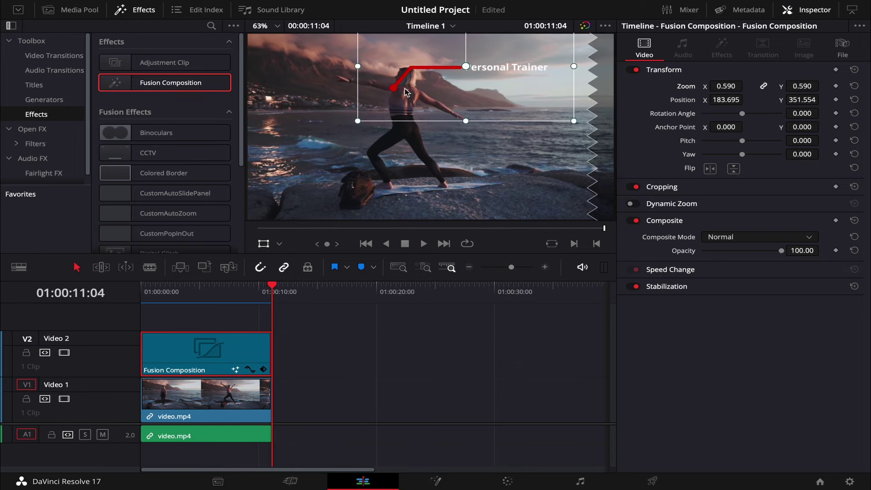
{"action": "left_click", "coordinate": [367, 357]}
{"action": "key", "text": "Home"}
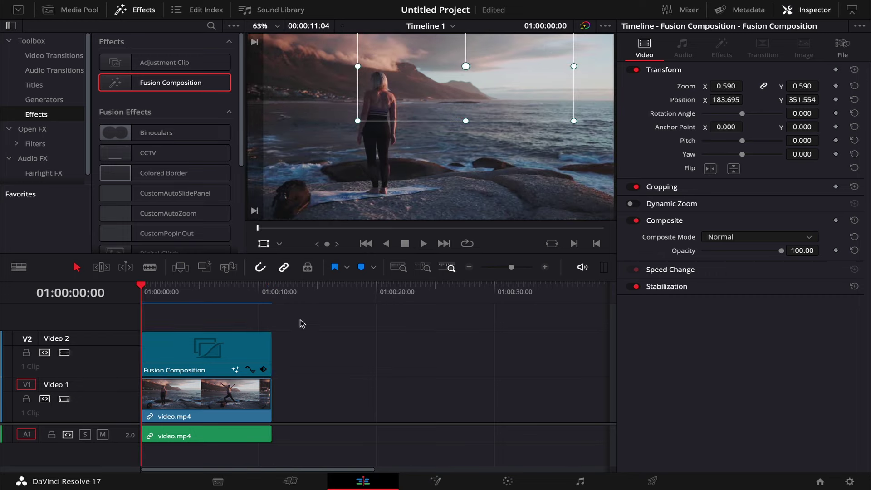
Select the Fusion Composition title and the video.mp4 clip and combine them with New Fusion Clip.
{"action": "left_click", "coordinate": [229, 350]}
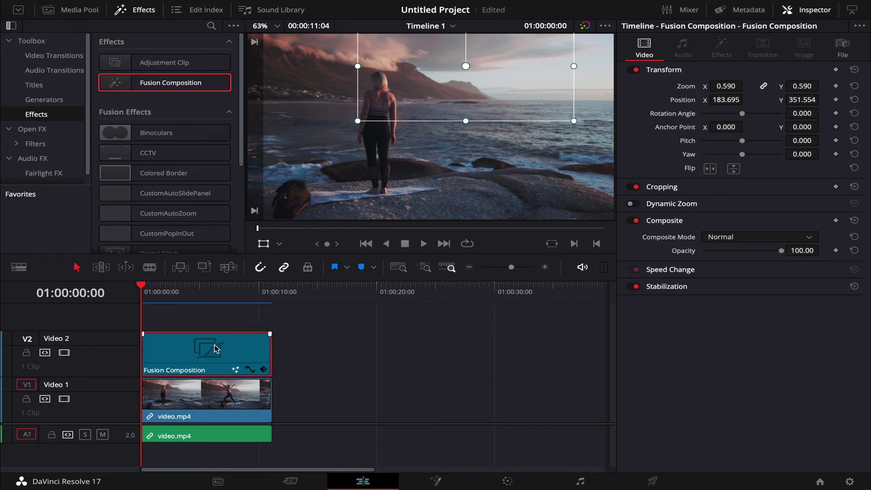
{"action": "left_click", "coordinate": [189, 418]}
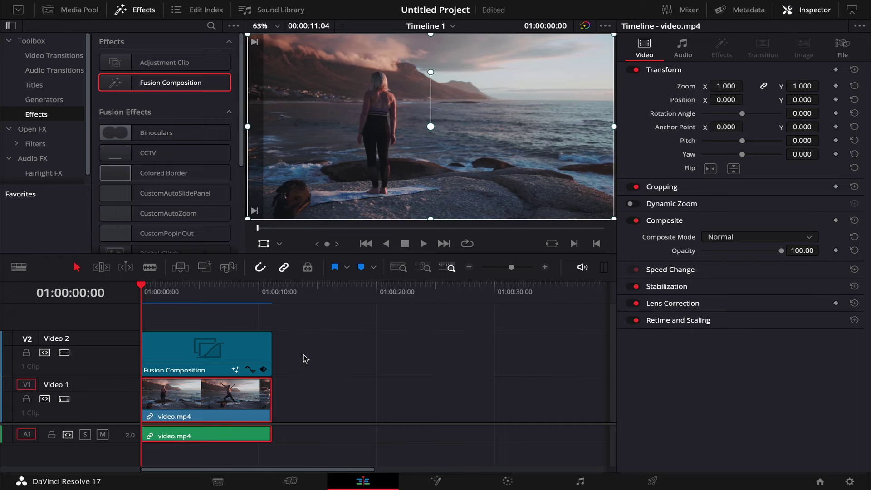
{"action": "left_click_drag", "start_coordinate": [303, 339], "coordinate": [205, 405]}
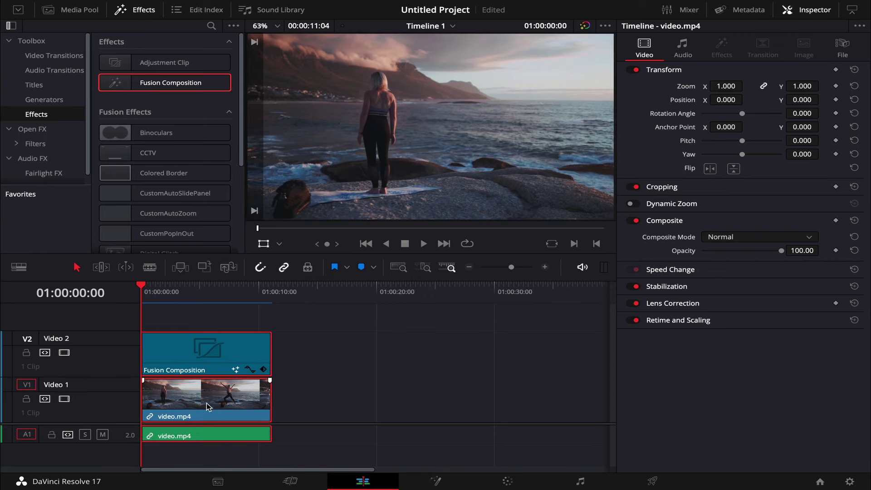
{"action": "right_click", "coordinate": [219, 361]}
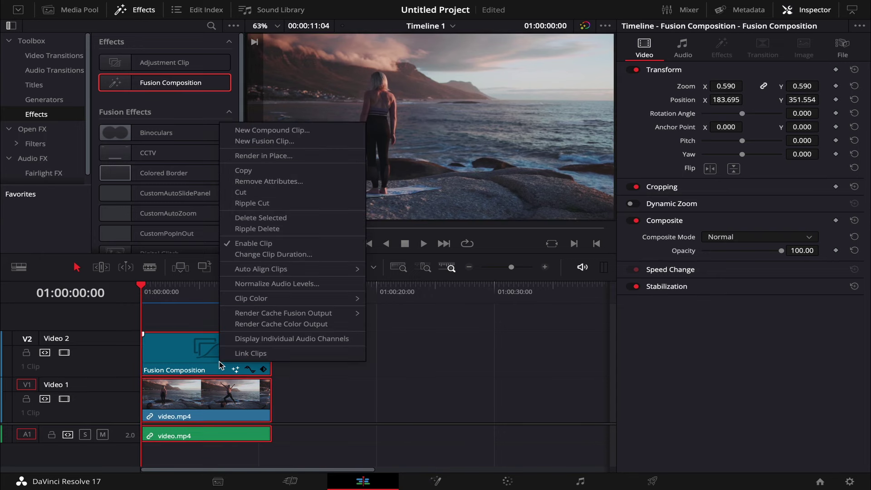
{"action": "left_click", "coordinate": [302, 141]}
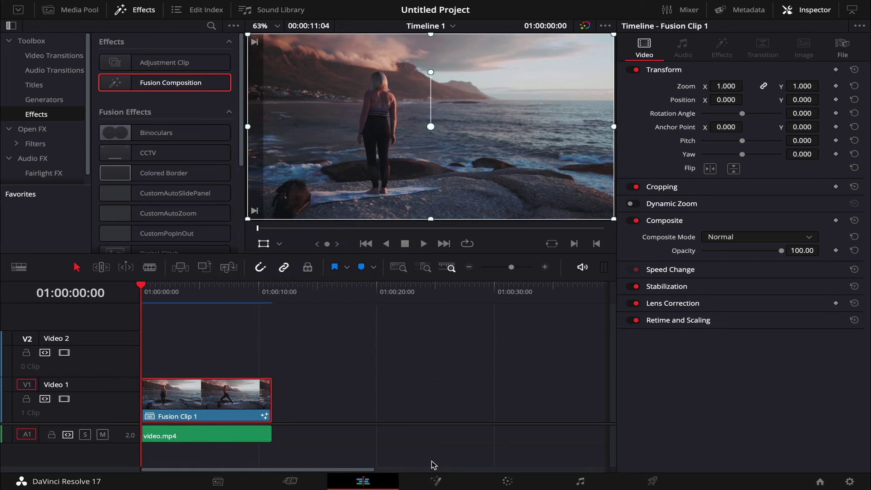
Open Fusion Clip 1 in Fusion, place MediaIn1 directly above Merge1, and show it in the left viewer.
{"action": "left_click", "coordinate": [435, 479]}
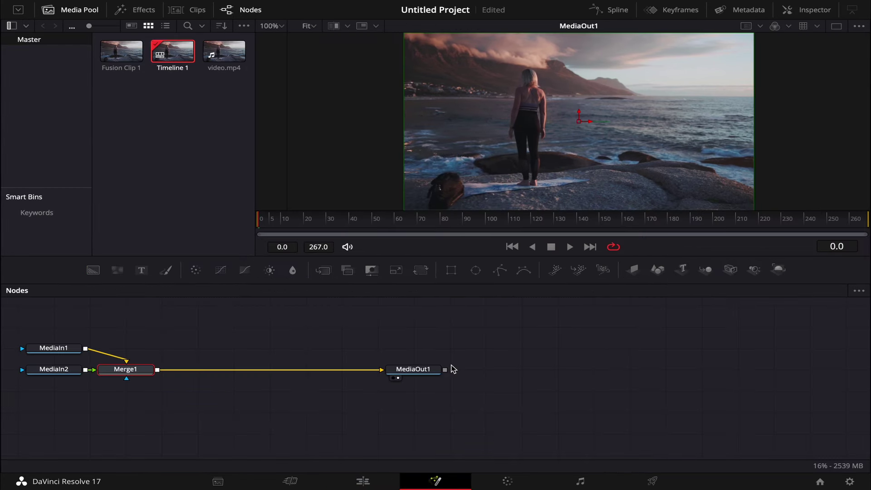
{"action": "left_click_drag", "start_coordinate": [62, 347], "coordinate": [135, 319]}
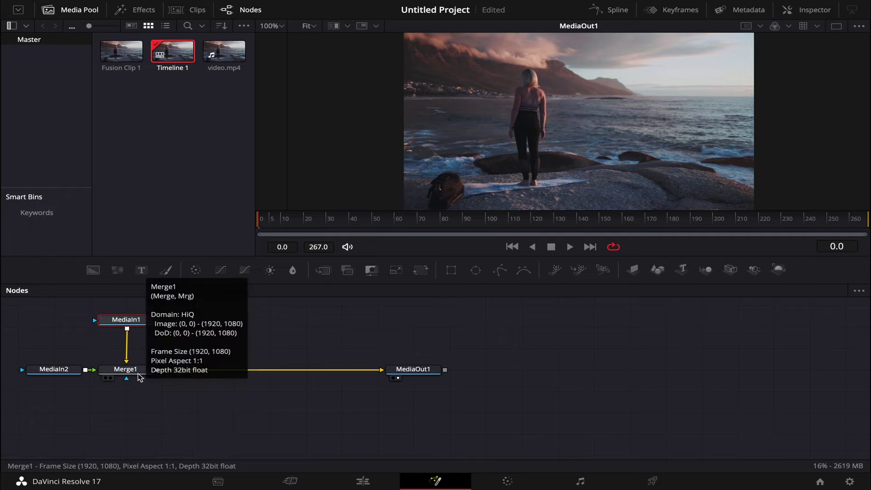
{"action": "left_click_drag", "start_coordinate": [136, 376], "coordinate": [183, 376]}
{"action": "left_click_drag", "start_coordinate": [127, 320], "coordinate": [175, 316]}
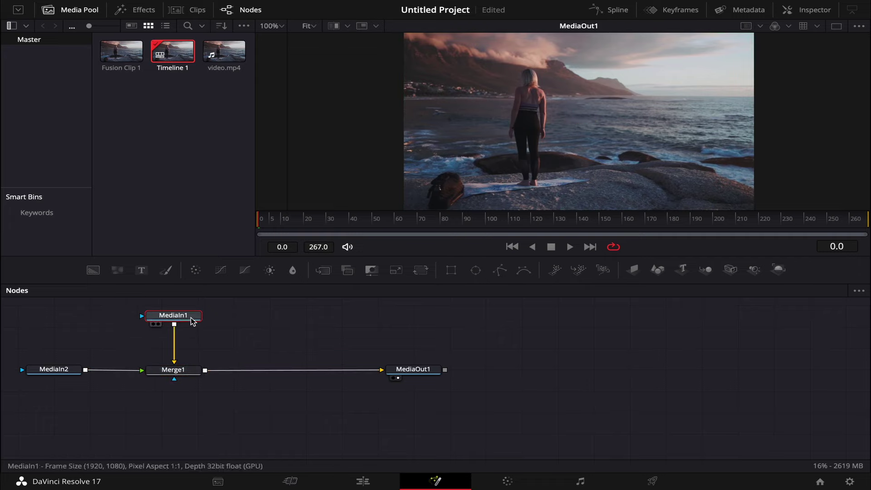
{"action": "left_click_drag", "start_coordinate": [193, 322], "coordinate": [283, 142]}
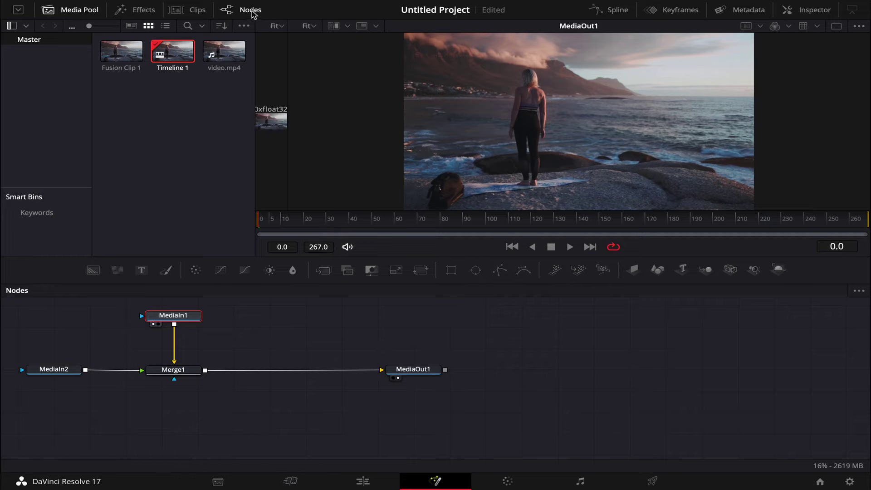
{"action": "left_click", "coordinate": [96, 12]}
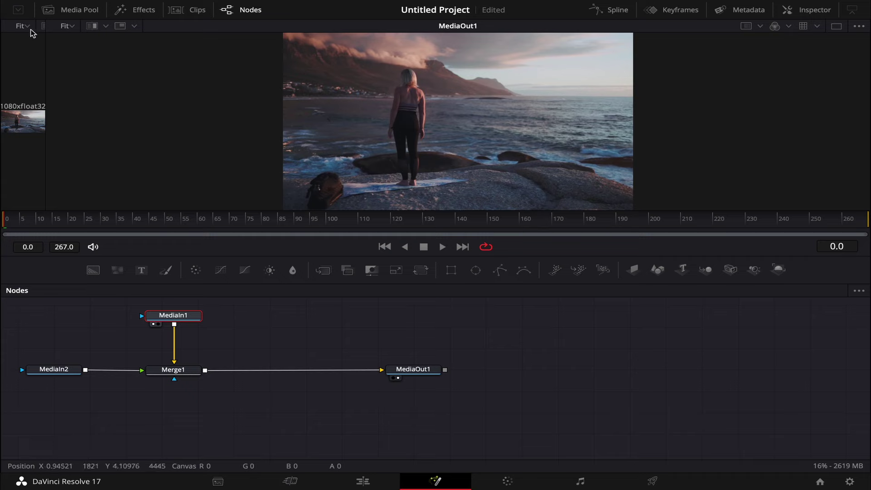
Split the space evenly between both viewers and preview MediaIn2's title animation in the left viewer.
{"action": "left_click", "coordinate": [30, 26]}
{"action": "left_click", "coordinate": [47, 86]}
{"action": "left_click_drag", "start_coordinate": [46, 86], "coordinate": [355, 87]}
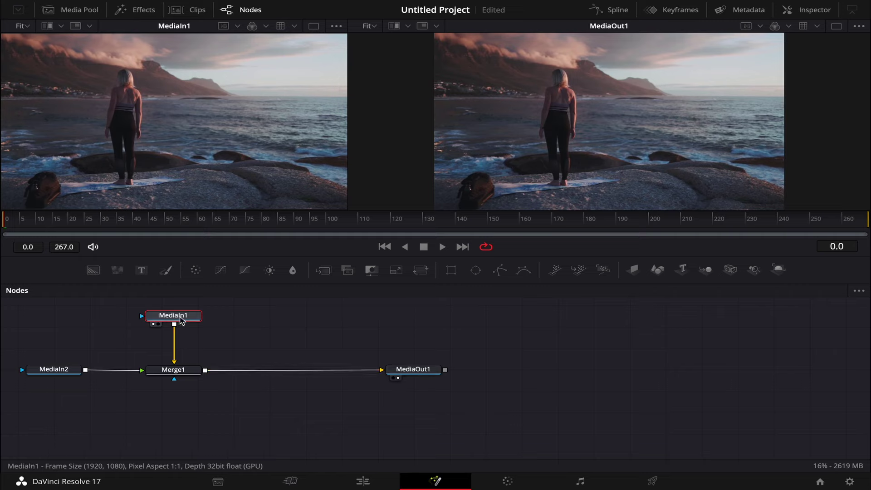
{"action": "left_click", "coordinate": [58, 372]}
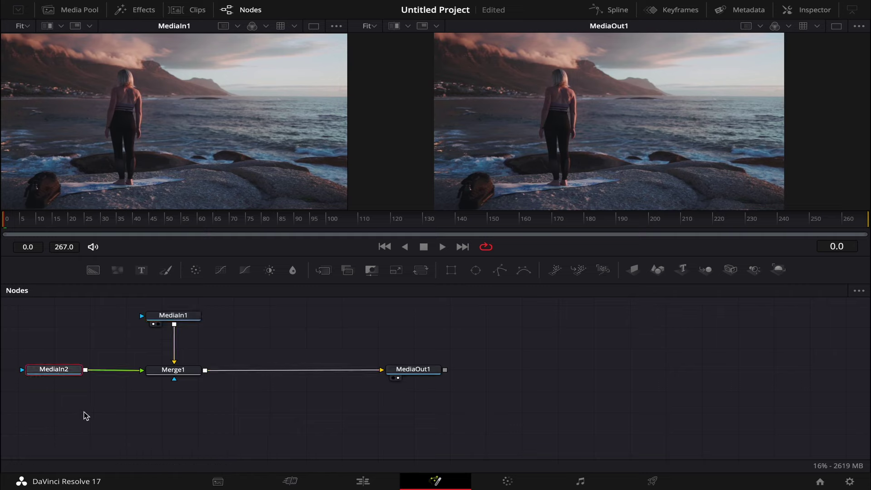
{"action": "key", "text": "1"}
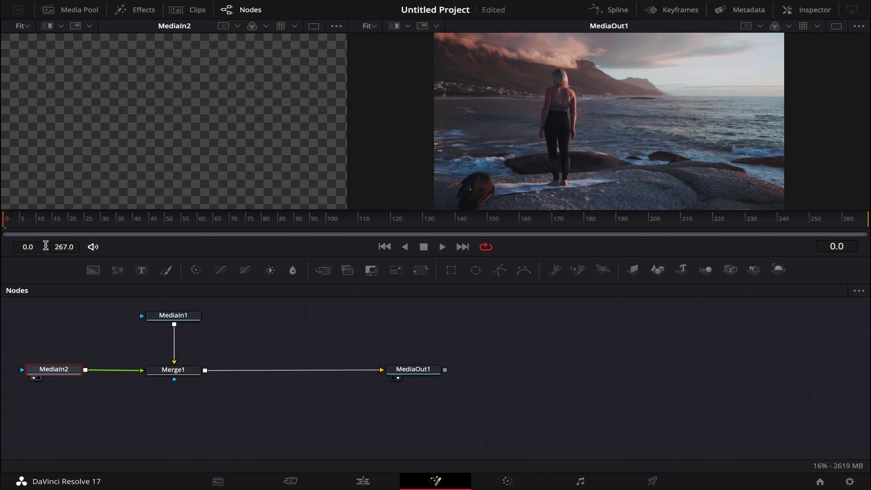
{"action": "left_click_drag", "start_coordinate": [19, 225], "coordinate": [84, 223]}
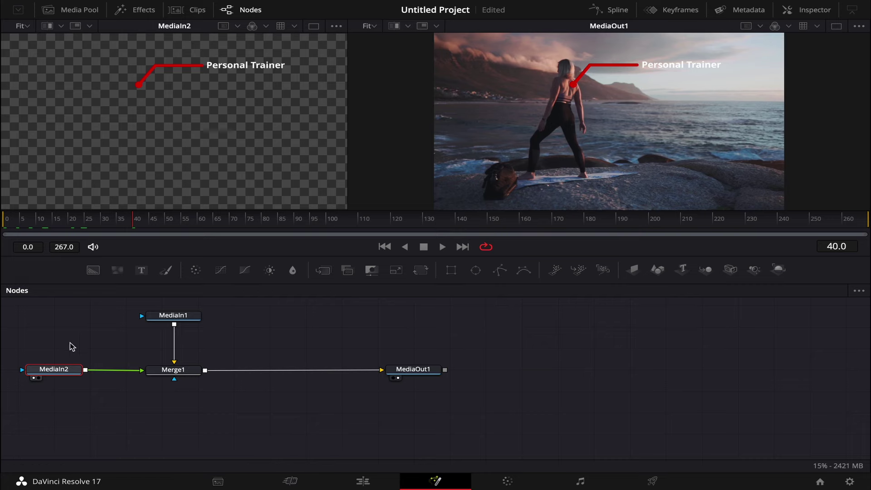
Show the beach footage from MediaIn1, then align MediaIn2, Merge1 and MediaOut1 in one row.
{"action": "left_click", "coordinate": [195, 322]}
{"action": "key", "text": "1"}
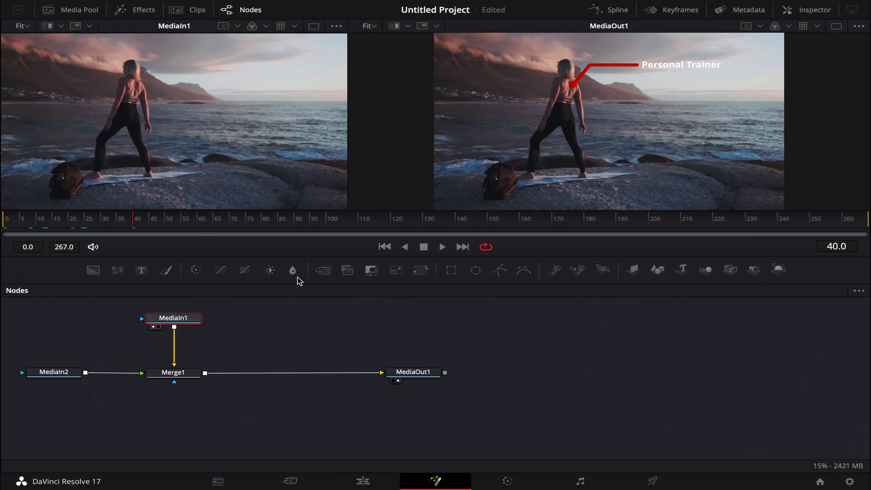
{"action": "left_click_drag", "start_coordinate": [172, 377], "coordinate": [171, 386]}
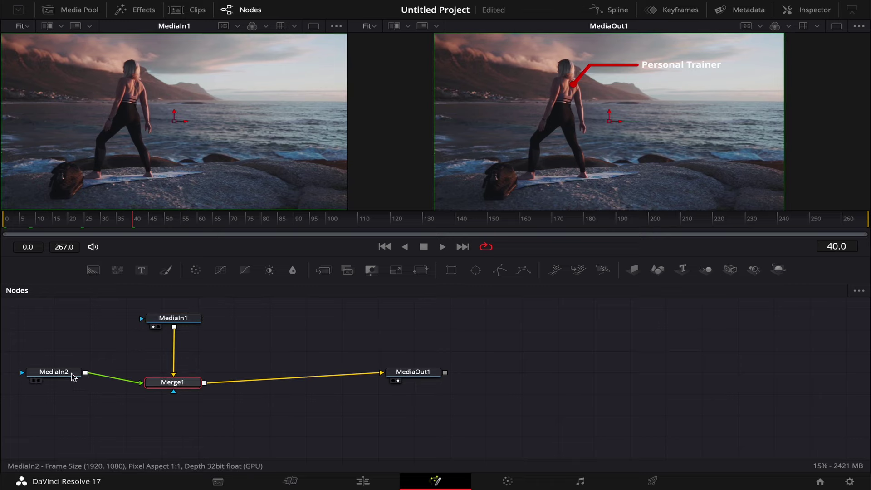
{"action": "left_click_drag", "start_coordinate": [72, 374], "coordinate": [72, 385]}
{"action": "left_click_drag", "start_coordinate": [423, 374], "coordinate": [422, 385]}
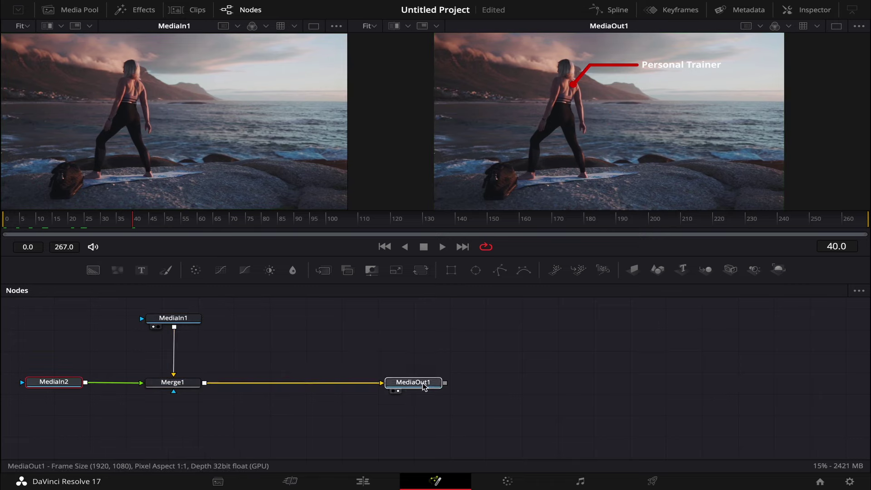
{"action": "mouse_move", "coordinate": [70, 382]}
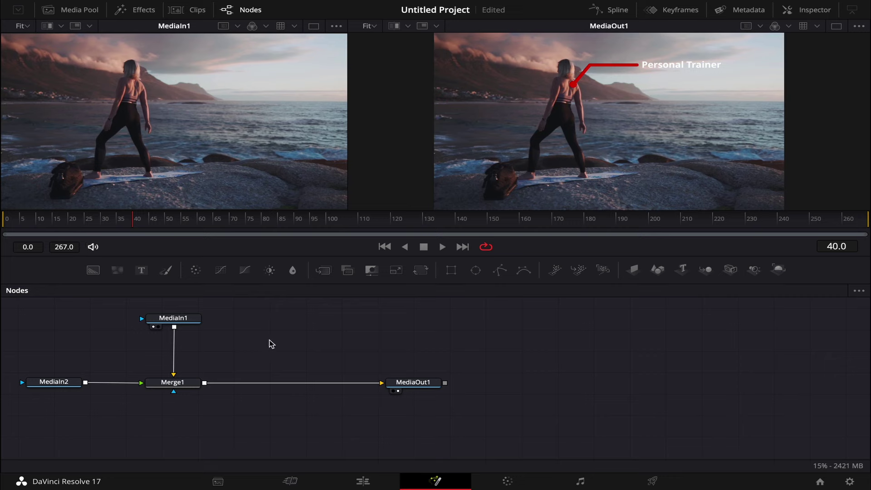
Add a Tracker node via the 'track' tool search and settle Tracker1 between MediaIn1 and Merge1.
{"action": "key", "text": "shift+space"}
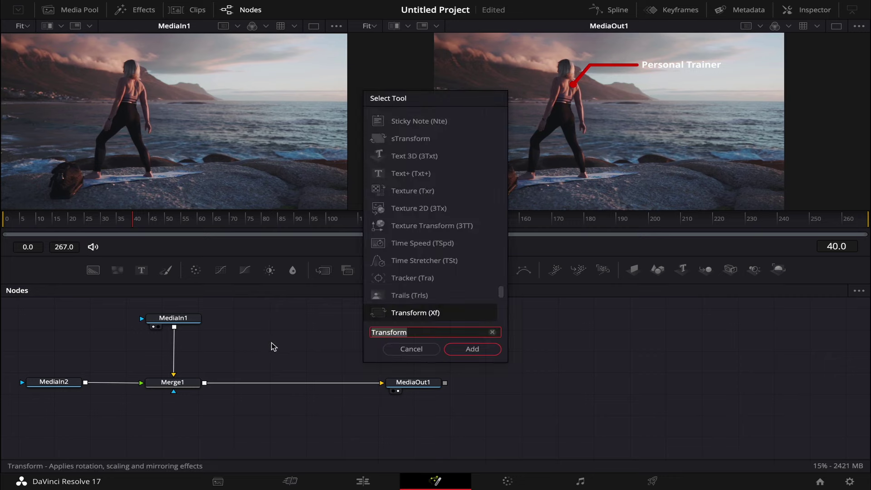
{"action": "type", "text": "tracke"}
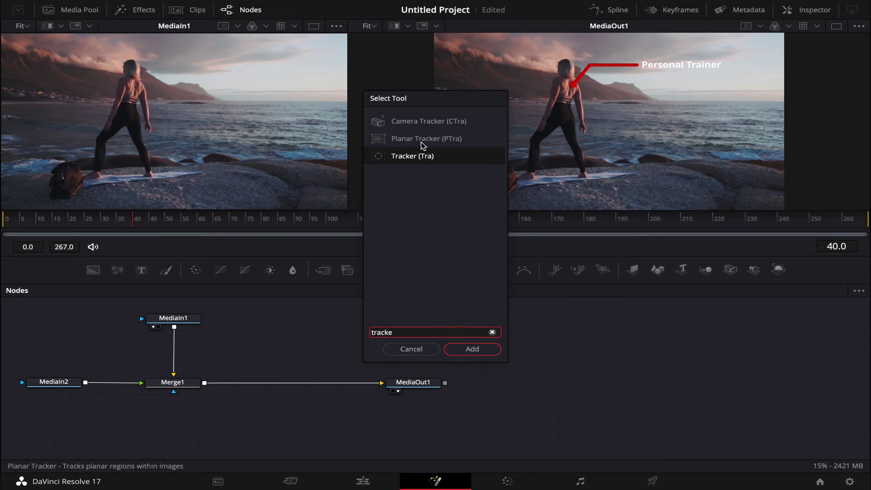
{"action": "left_click", "coordinate": [484, 352]}
{"action": "left_click_drag", "start_coordinate": [427, 250], "coordinate": [282, 259]}
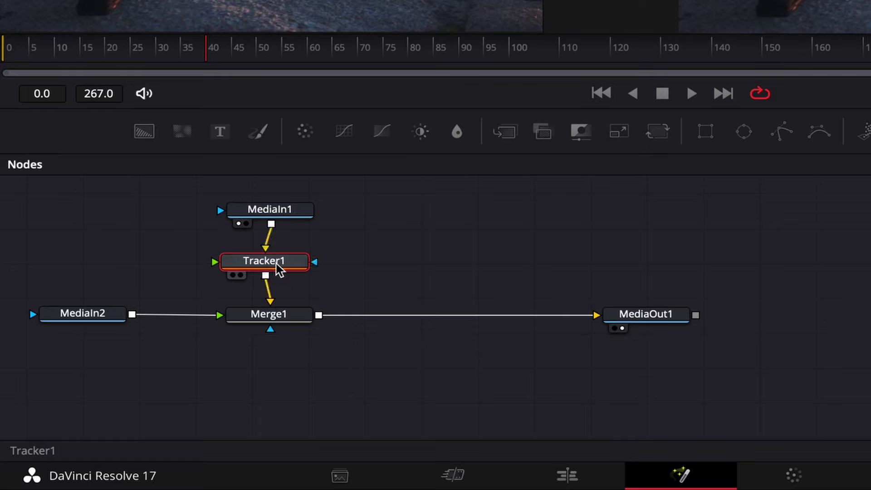
{"action": "left_click", "coordinate": [291, 261]}
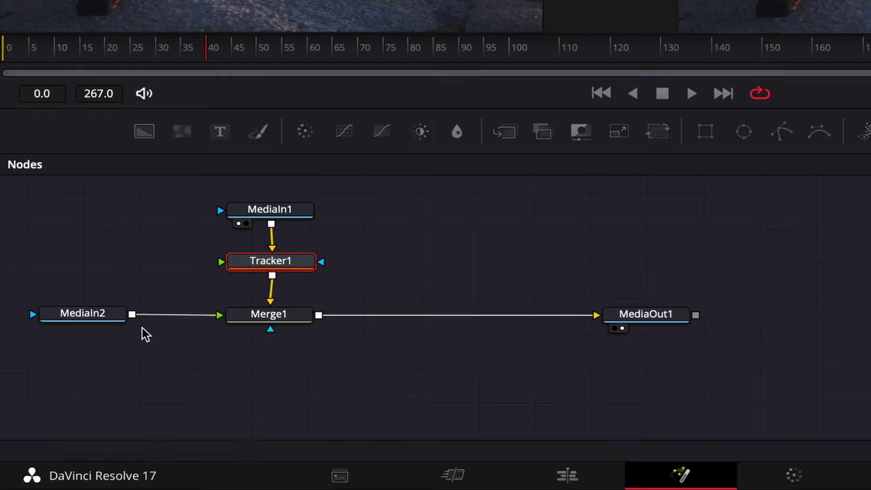
{"action": "left_click_drag", "start_coordinate": [287, 265], "coordinate": [283, 267]}
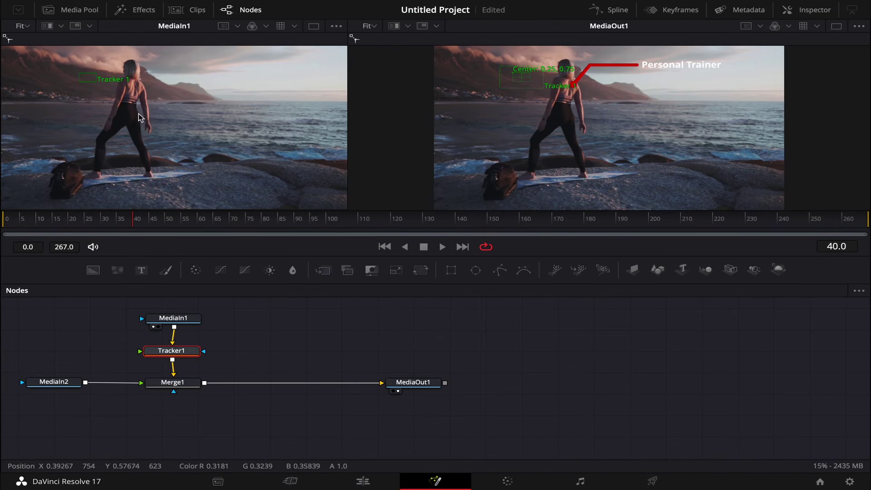
Select Tracker1 to display its tracker and zoom into the MediaIn1 viewer.
{"action": "left_click_drag", "start_coordinate": [182, 322], "coordinate": [183, 317]}
{"action": "left_click_drag", "start_coordinate": [172, 352], "coordinate": [174, 352]}
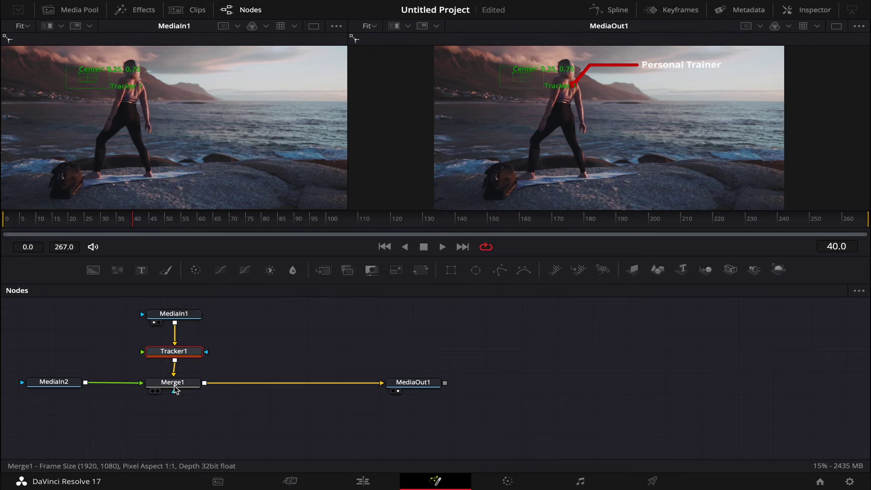
{"action": "scroll", "coordinate": [88, 83], "scroll_direction": "up", "scroll_amount": 3}
{"action": "scroll", "coordinate": [108, 108], "scroll_direction": "down", "scroll_amount": 4}
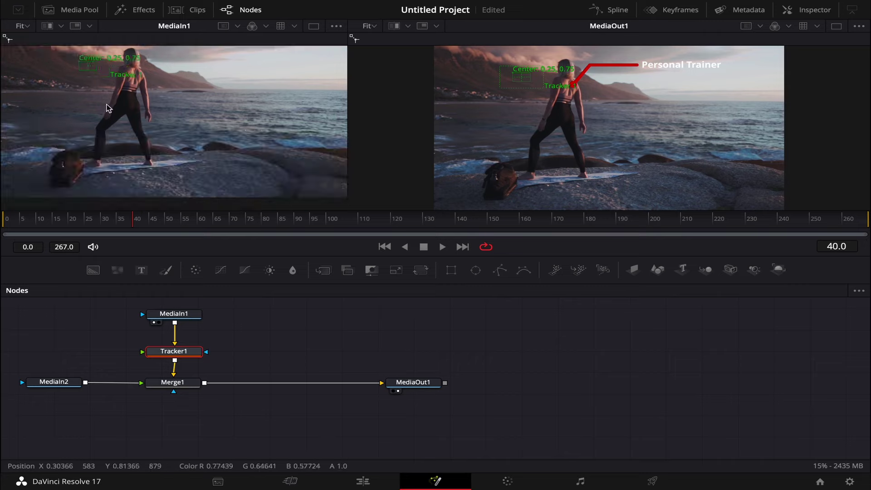
{"action": "scroll", "coordinate": [113, 90], "scroll_direction": "up", "scroll_amount": 5}
{"action": "mouse_move", "coordinate": [156, 95]}
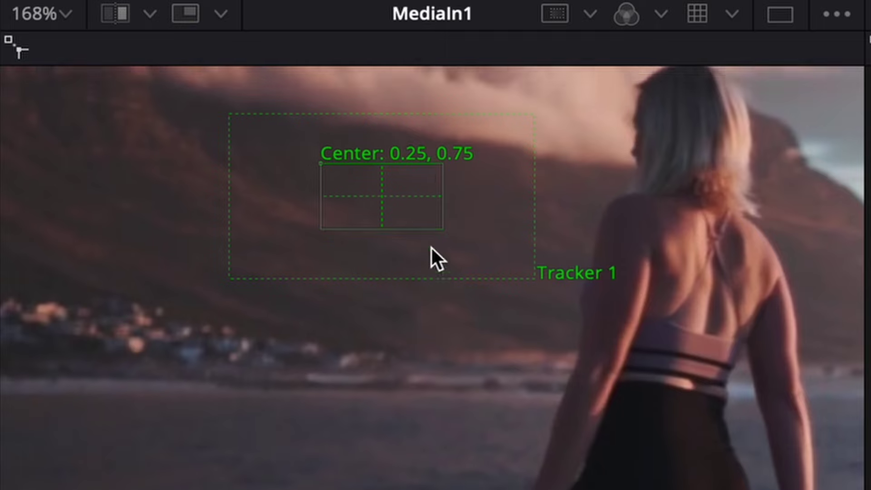
{"action": "scroll", "coordinate": [431, 246], "scroll_direction": "up", "scroll_amount": 3}
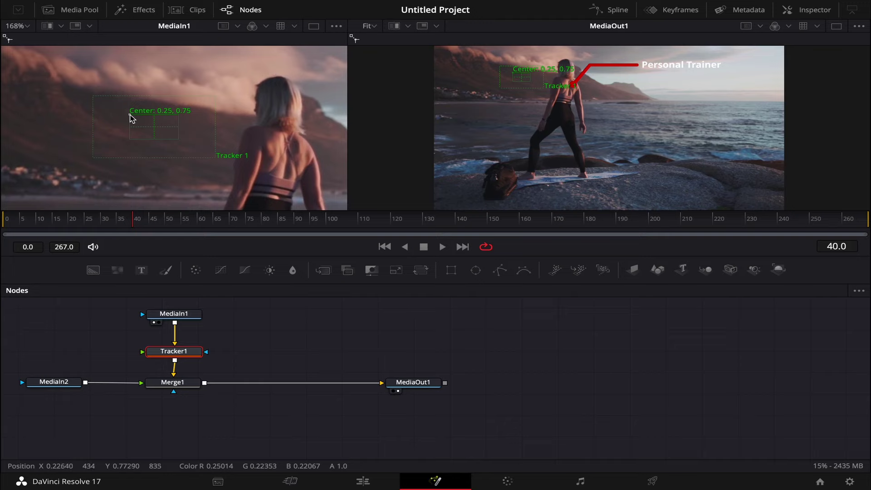
Move the tracker pattern box onto the woman's head and make it taller to cover her hair.
{"action": "mouse_move", "coordinate": [131, 115]}
{"action": "left_mouse_down"}
{"action": "mouse_move", "coordinate": [256, 107]}
{"action": "mouse_move", "coordinate": [249, 93]}
{"action": "left_mouse_up"}
{"action": "left_click_drag", "start_coordinate": [289, 116], "coordinate": [289, 125]}
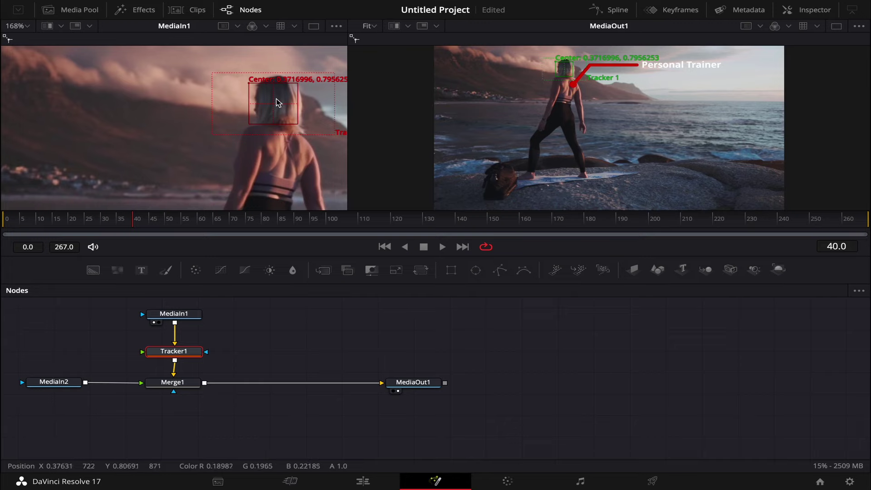
{"action": "left_click_drag", "start_coordinate": [253, 87], "coordinate": [254, 60]}
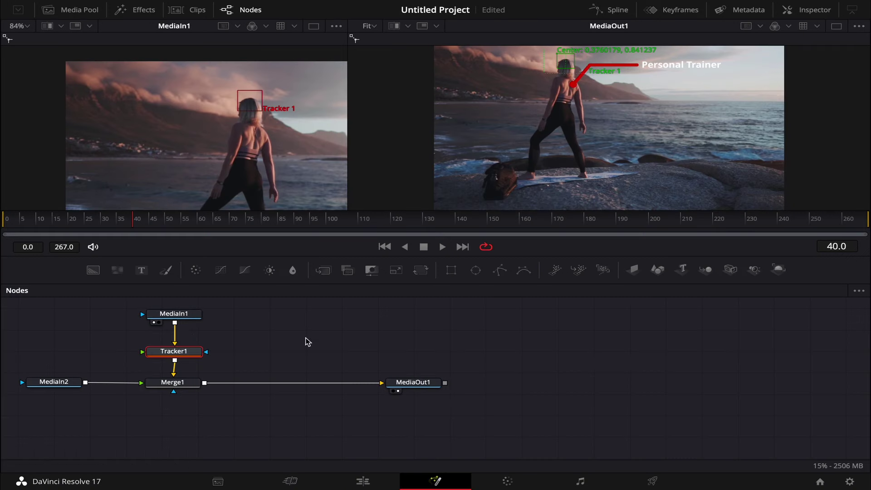
{"action": "key", "text": "F7"}
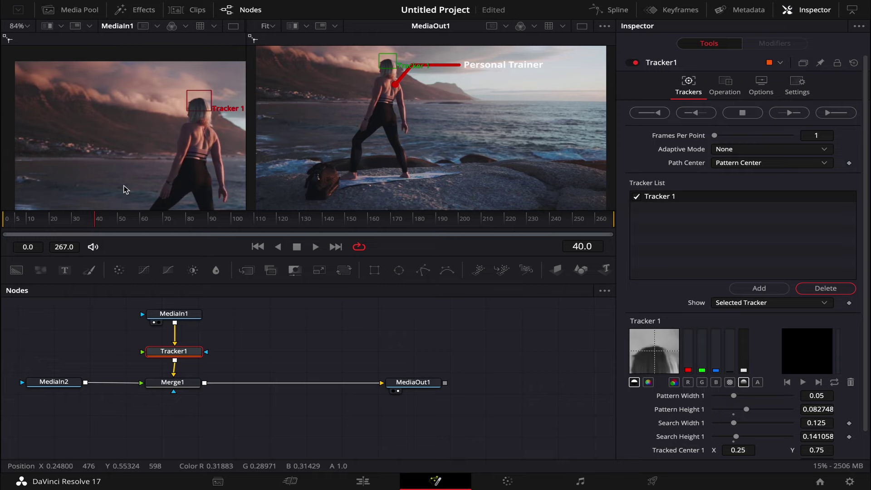
Track the woman's head forward from frame 40 to 267, then in reverse back to frame 0.
{"action": "left_click", "coordinate": [795, 117]}
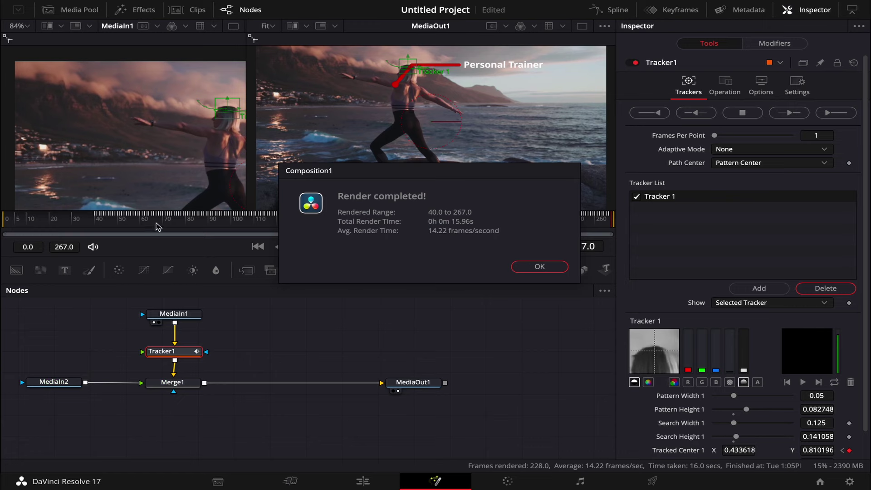
{"action": "left_click", "coordinate": [538, 268]}
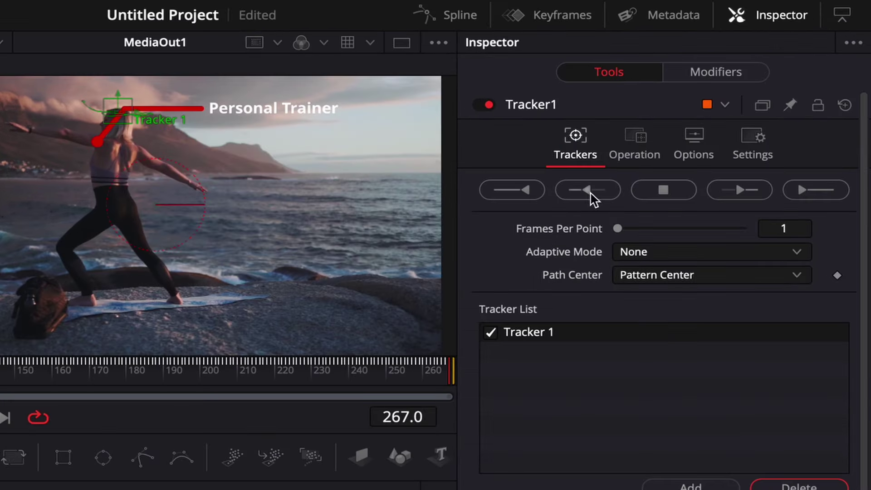
{"action": "left_click", "coordinate": [697, 114]}
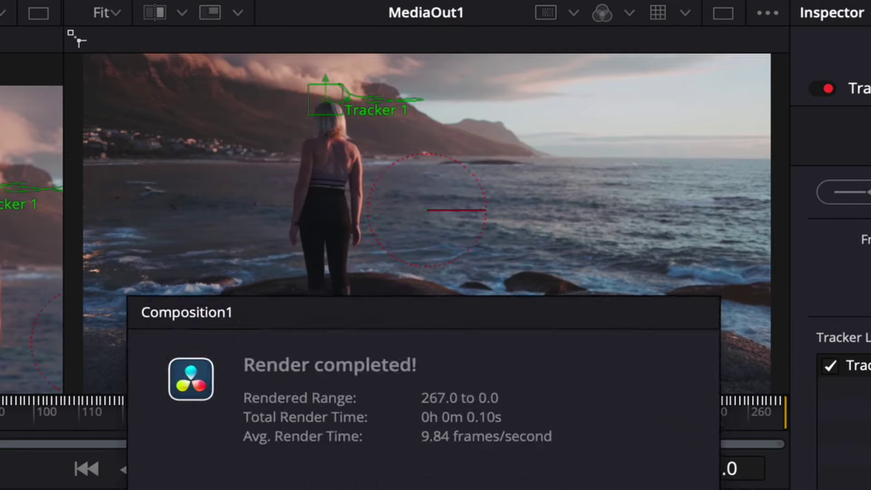
{"action": "key", "text": "Return"}
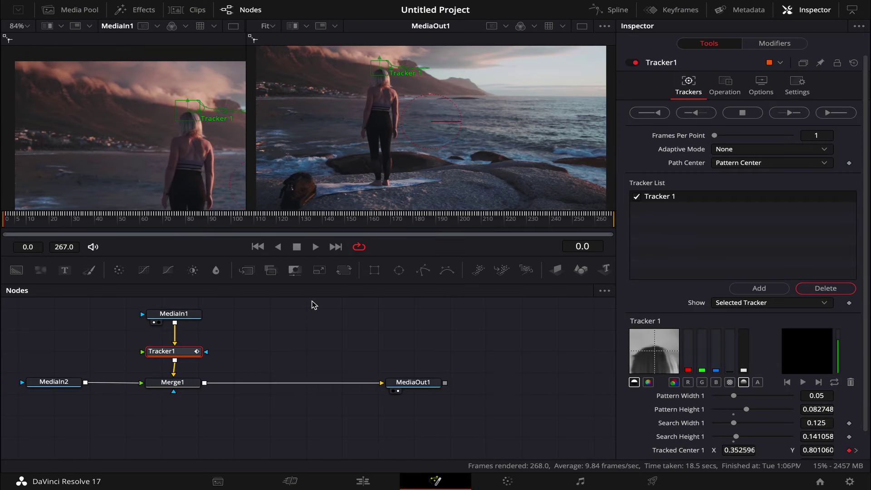
{"action": "left_click_drag", "start_coordinate": [171, 355], "coordinate": [172, 355]}
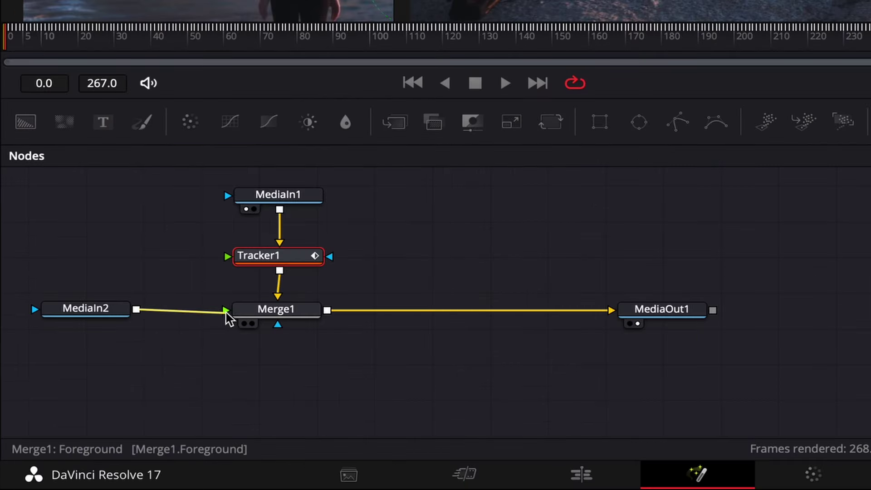
Plug MediaIn2 into Tracker1's foreground input, set the tracker operation to Match Move, and return to Edit.
{"action": "left_click_drag", "start_coordinate": [141, 384], "coordinate": [131, 382]}
{"action": "mouse_move", "coordinate": [213, 312]}
{"action": "left_mouse_down"}
{"action": "mouse_move", "coordinate": [217, 266]}
{"action": "mouse_move", "coordinate": [228, 258]}
{"action": "left_mouse_up"}
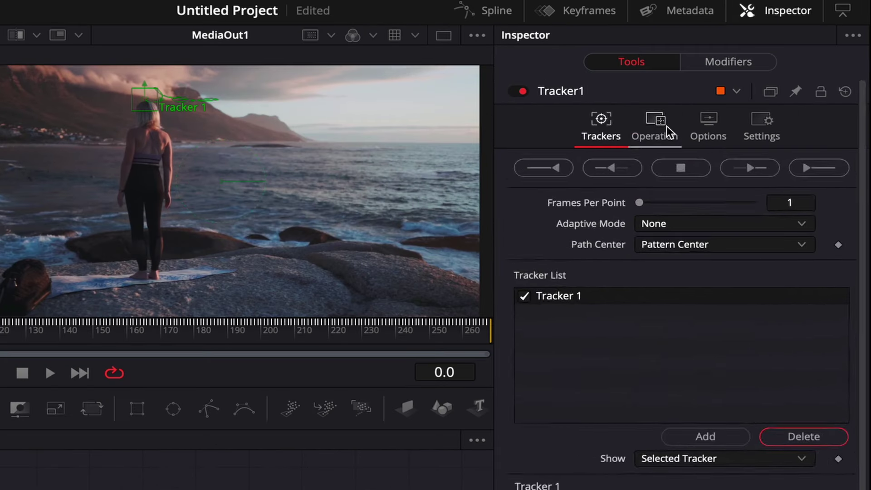
{"action": "left_click", "coordinate": [731, 86]}
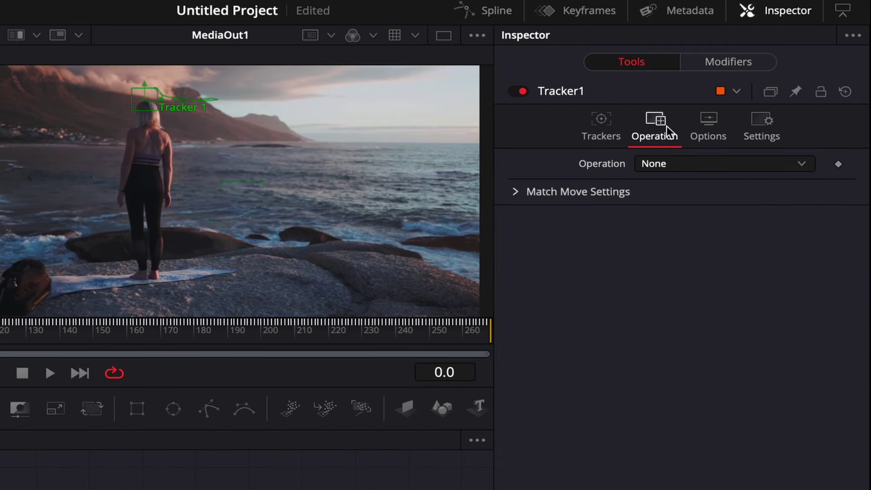
{"action": "left_click", "coordinate": [770, 113]}
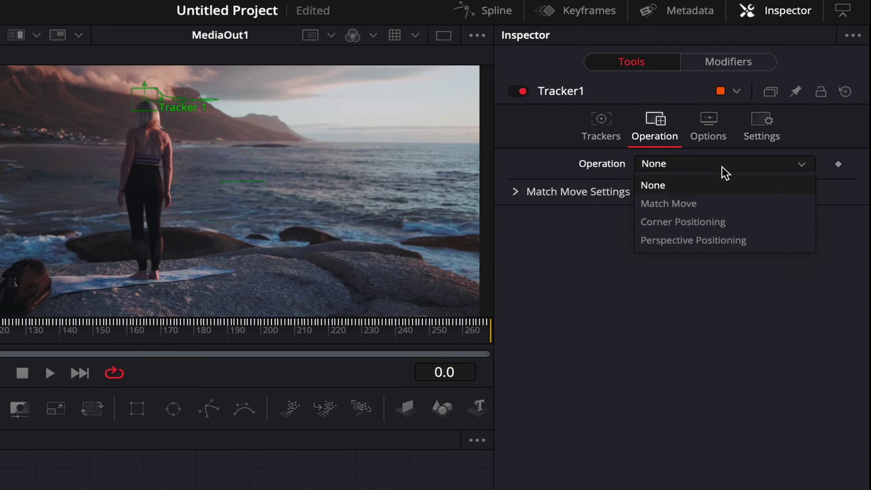
{"action": "left_click", "coordinate": [686, 202]}
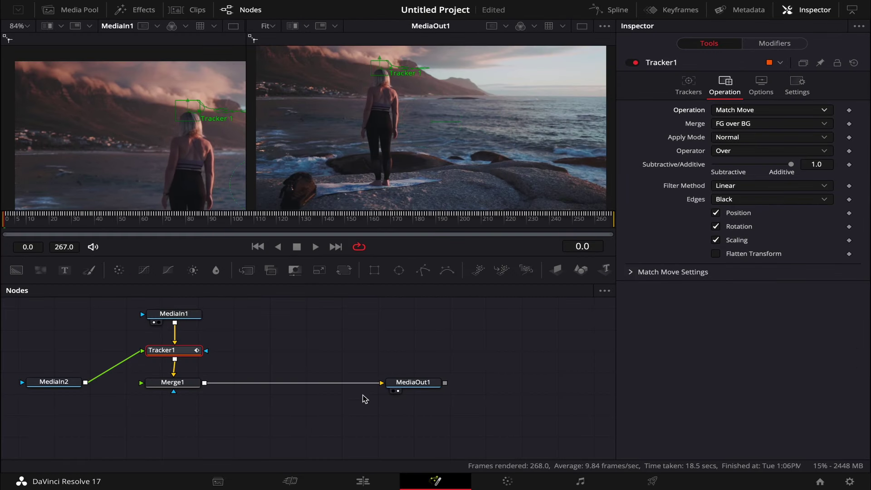
{"action": "left_click", "coordinate": [364, 481]}
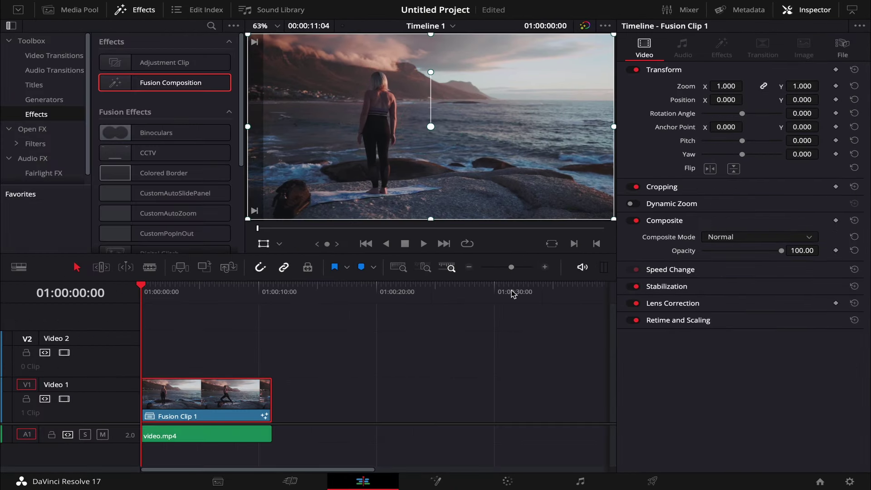
Play Fusion Clip 1 from the start to check the Personal Trainer callout follows the woman's head.
{"action": "left_click", "coordinate": [424, 244]}
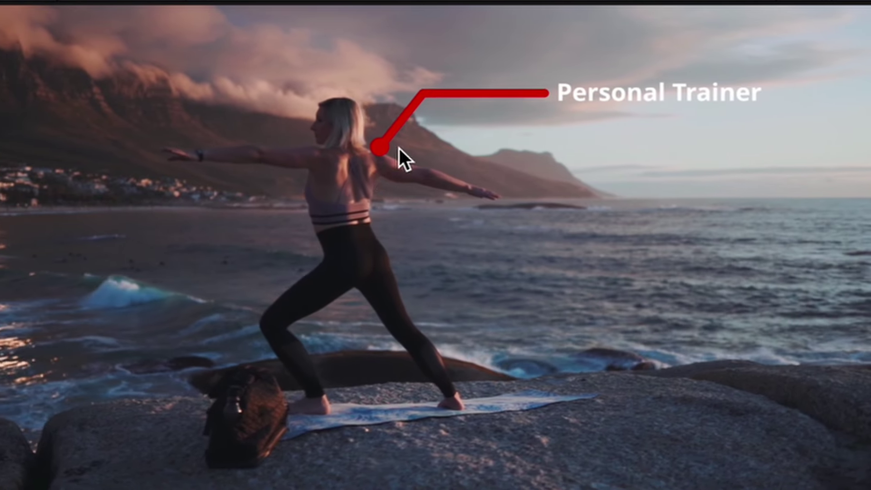
{"action": "left_click", "coordinate": [382, 140]}
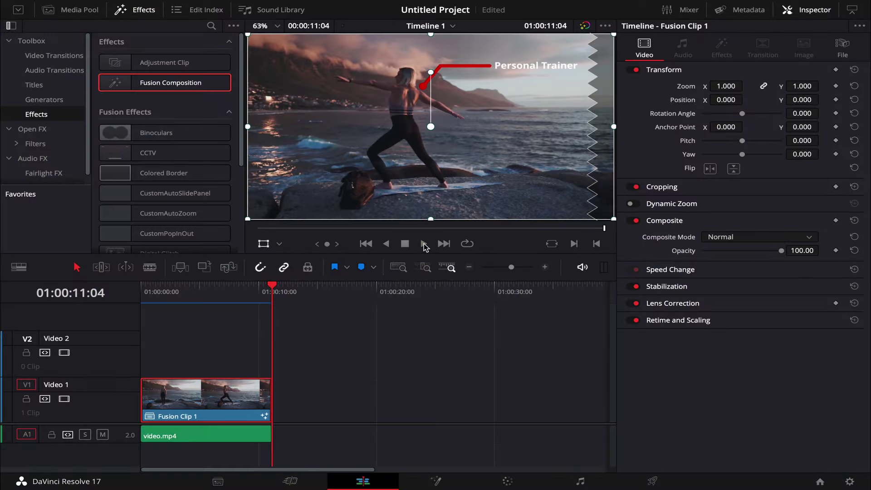
{"action": "left_click_drag", "start_coordinate": [179, 288], "coordinate": [123, 291]}
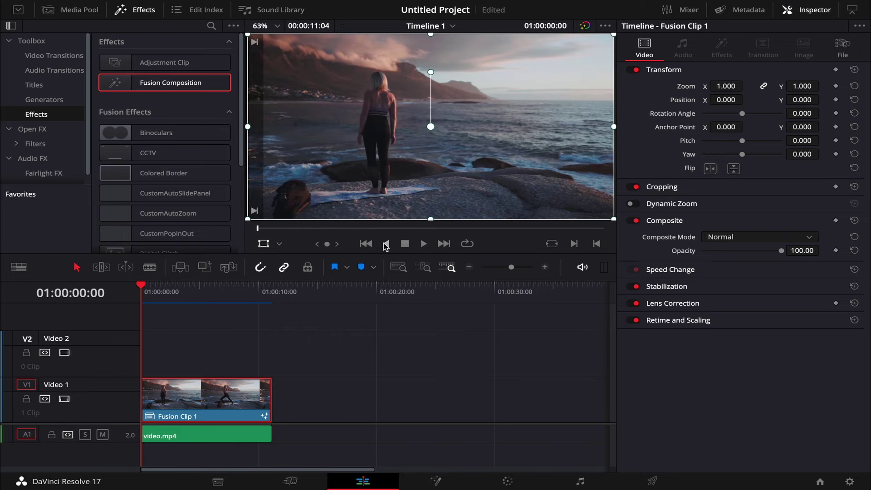
{"action": "left_click", "coordinate": [424, 244]}
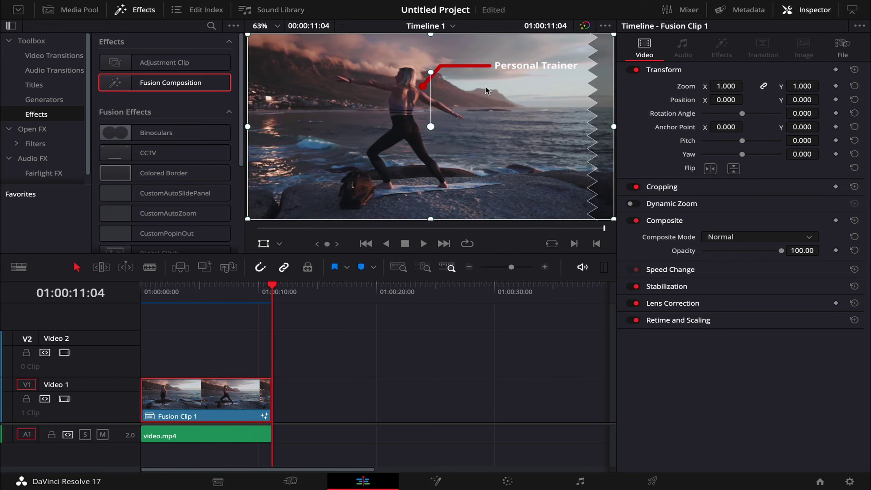
Back in Fusion, select the MediaIn2 and Tracker1 nodes.
{"action": "left_click", "coordinate": [437, 482]}
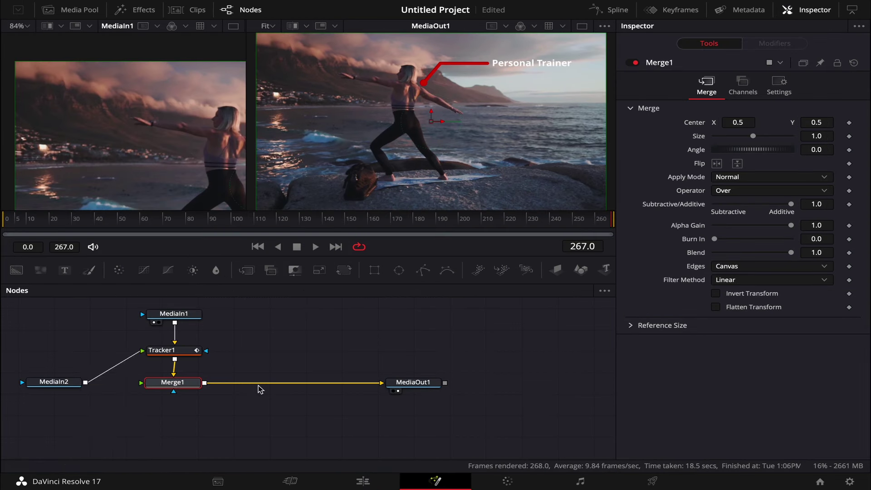
{"action": "left_click", "coordinate": [56, 383]}
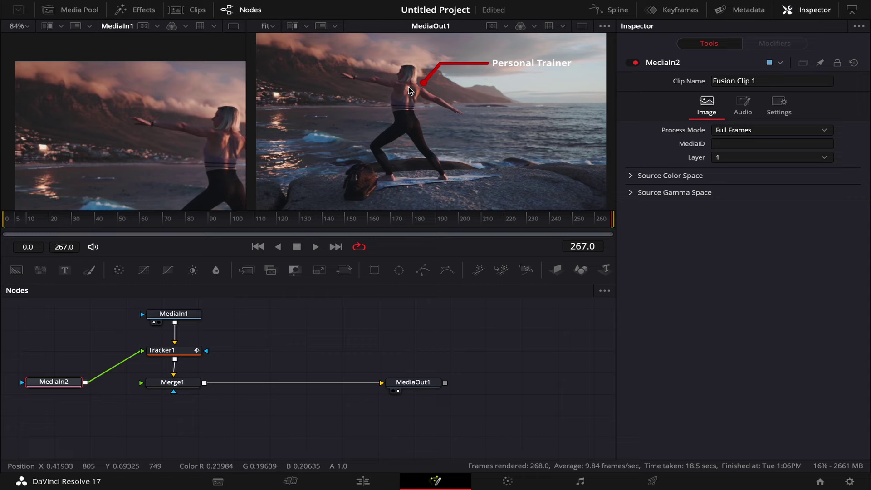
{"action": "left_click", "coordinate": [180, 354]}
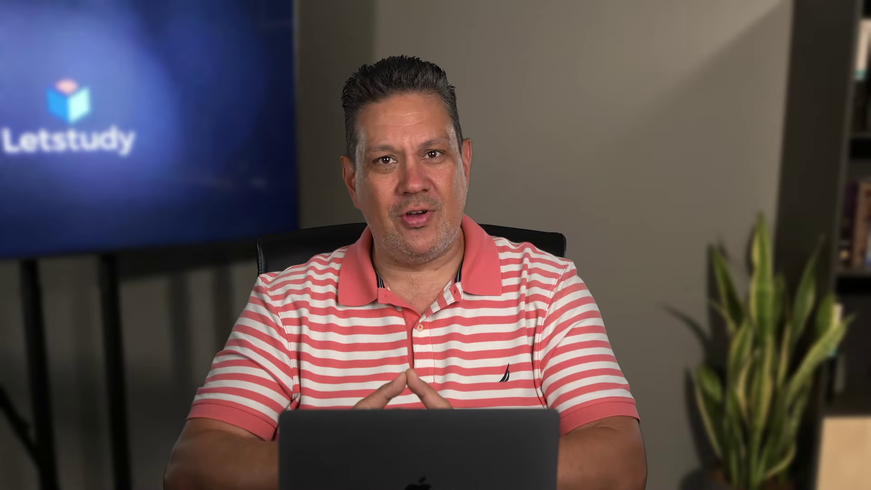